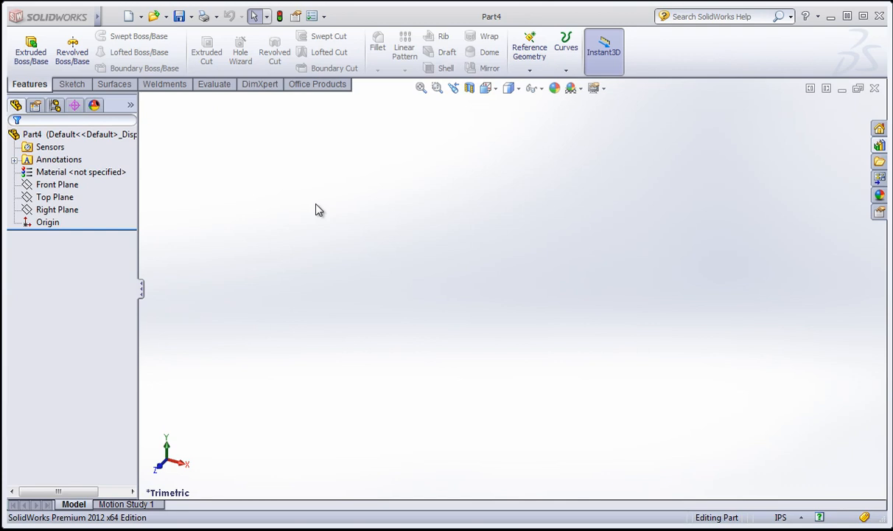
- Start a new sketch on the Front Plane
{"action": "left_click", "coordinate": [72, 85]}
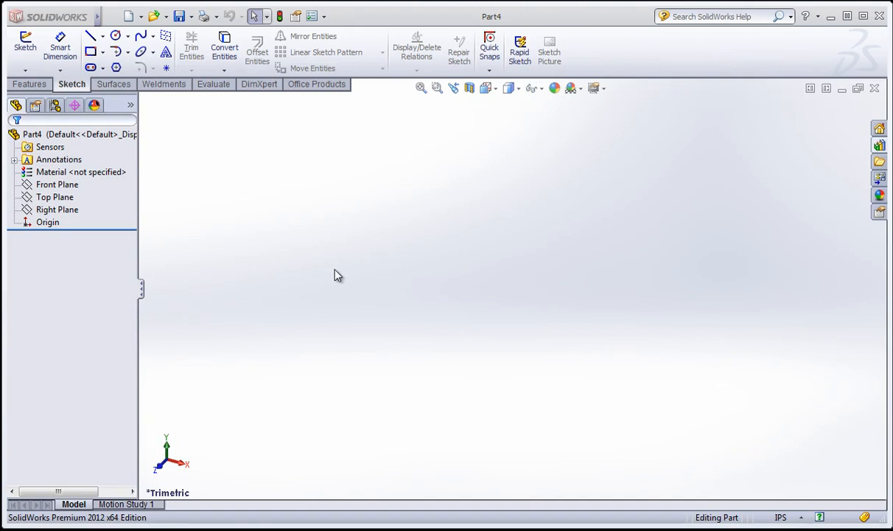
{"action": "left_click", "coordinate": [59, 184]}
{"action": "left_click", "coordinate": [500, 254]}
{"action": "left_click", "coordinate": [62, 186]}
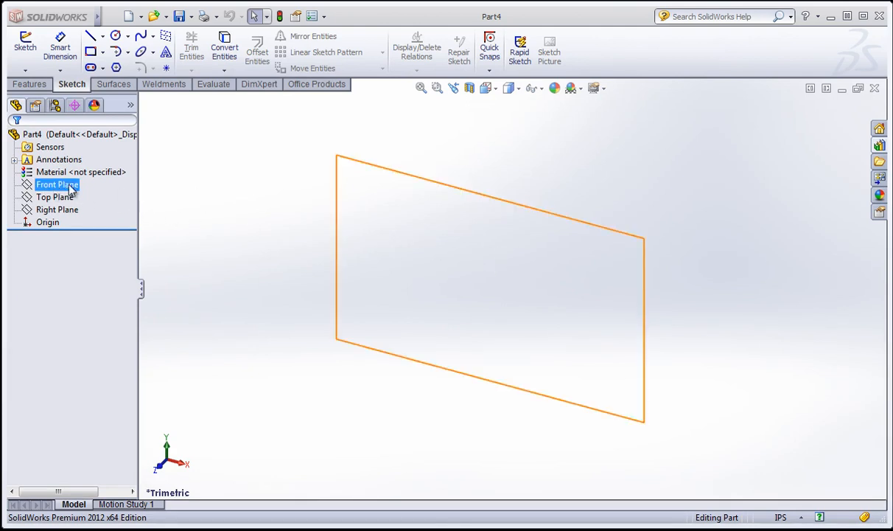
{"action": "left_click", "coordinate": [59, 186]}
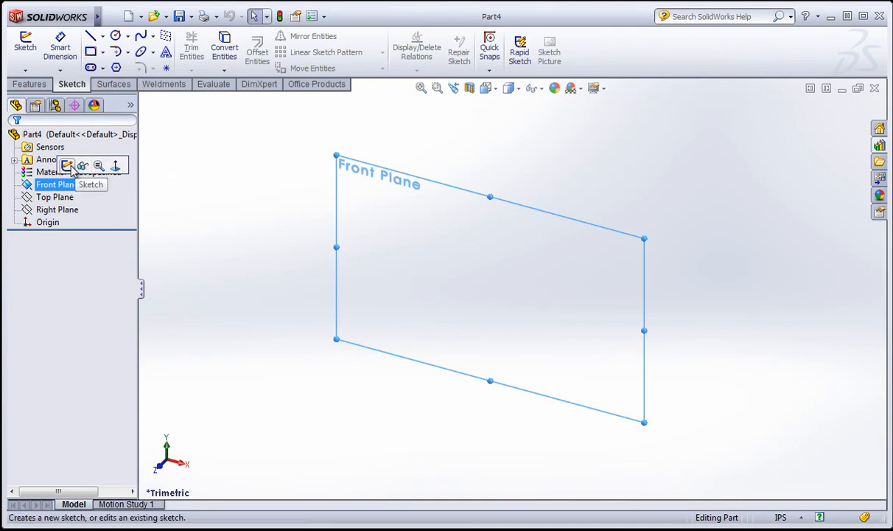
{"action": "left_click", "coordinate": [70, 168]}
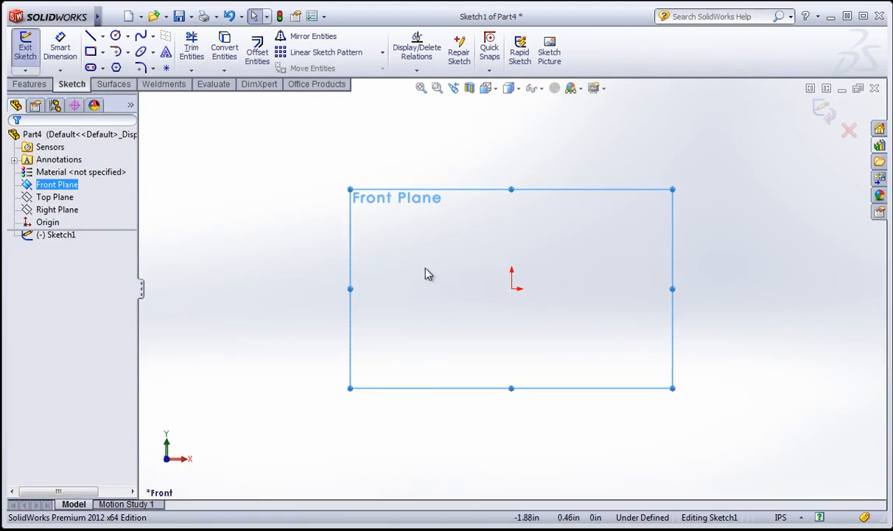
- Sketch a circle centred on the origin with a radius of about 1.16 in
{"action": "key", "text": "s"}
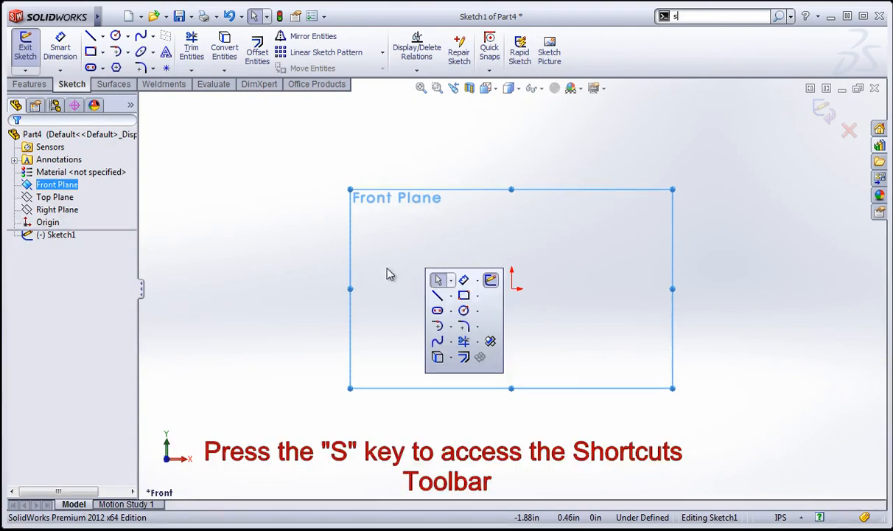
{"action": "left_click", "coordinate": [338, 265]}
{"action": "left_click", "coordinate": [472, 317]}
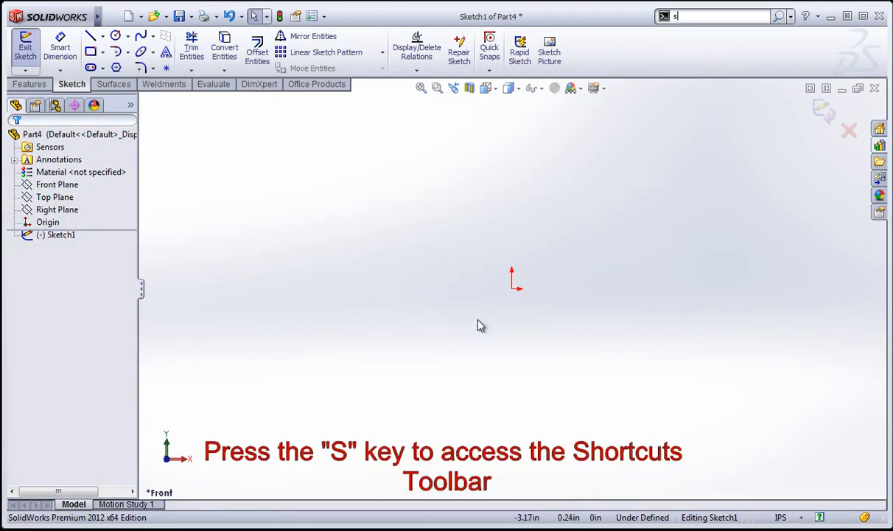
{"action": "key", "text": "s"}
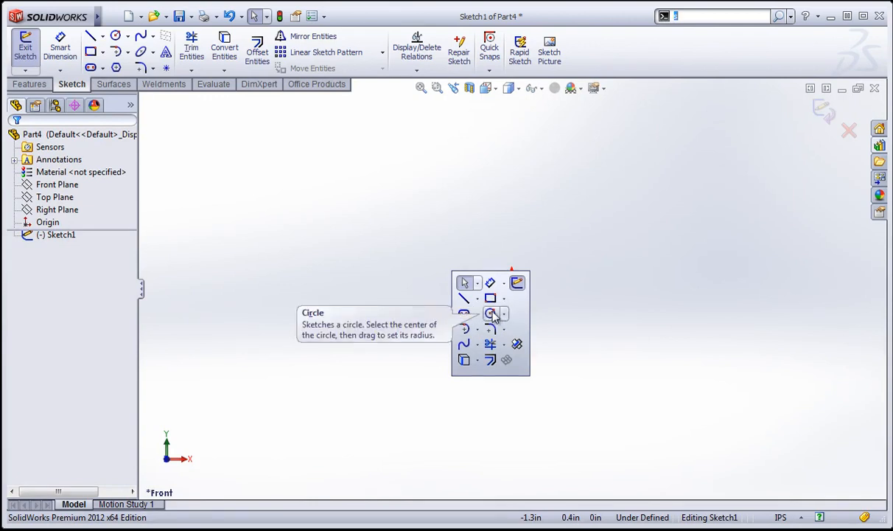
{"action": "left_click", "coordinate": [490, 314]}
{"action": "left_click", "coordinate": [511, 288]}
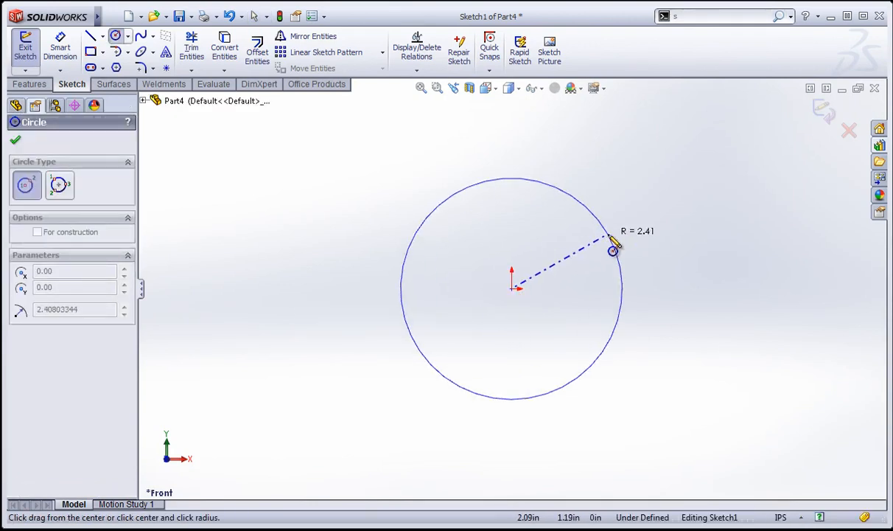
{"action": "left_click", "coordinate": [551, 256]}
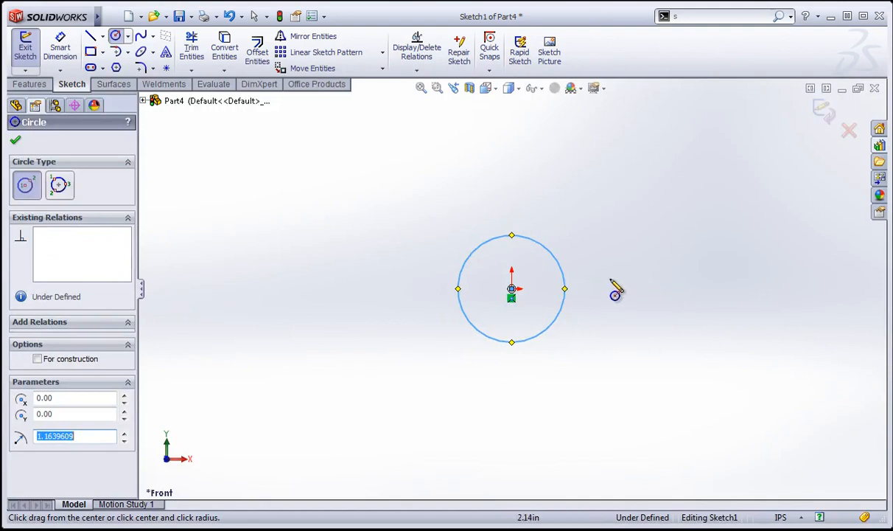
- Dimension the circle's diameter with Smart Dimension and set it to 1 in
{"action": "key", "text": "s"}
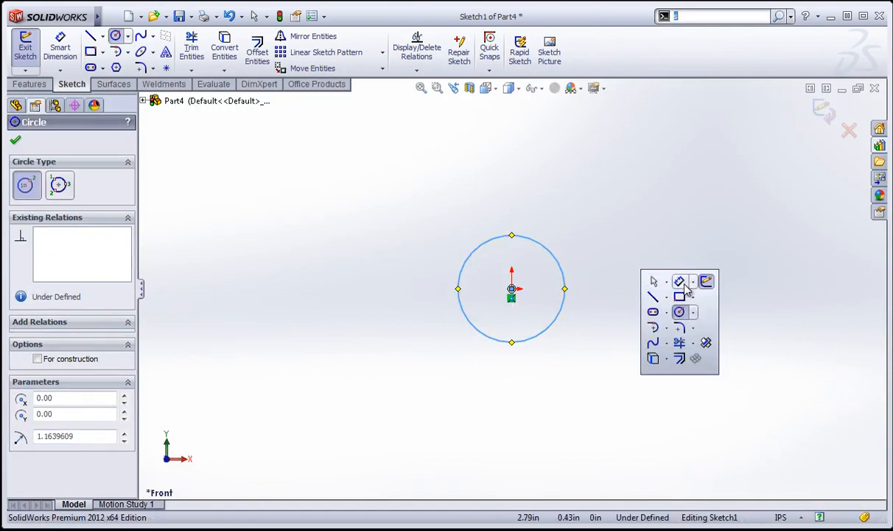
{"action": "left_click", "coordinate": [680, 282]}
{"action": "left_click", "coordinate": [565, 274]}
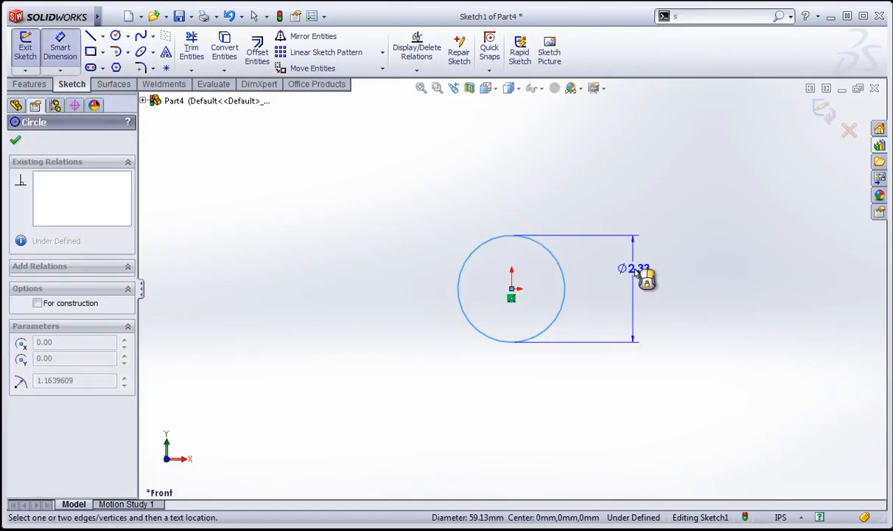
{"action": "left_click", "coordinate": [658, 274]}
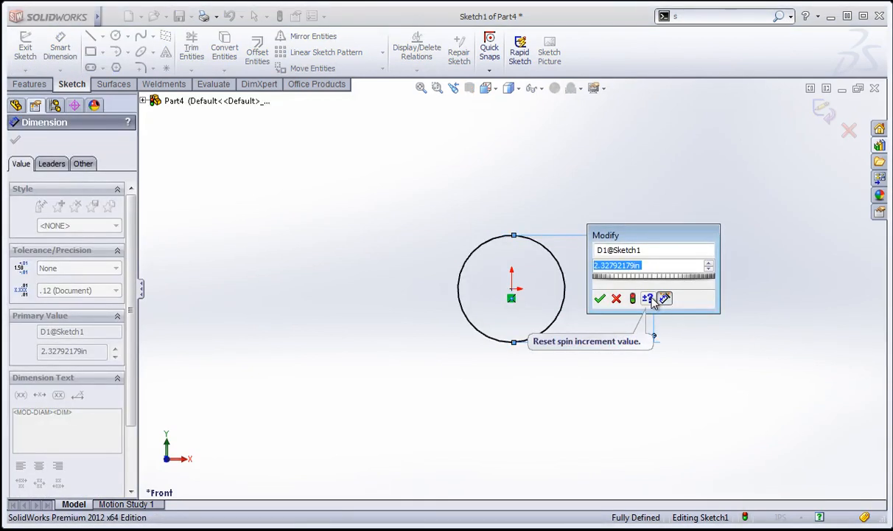
{"action": "type", "text": "1"}
{"action": "key", "text": "Return"}
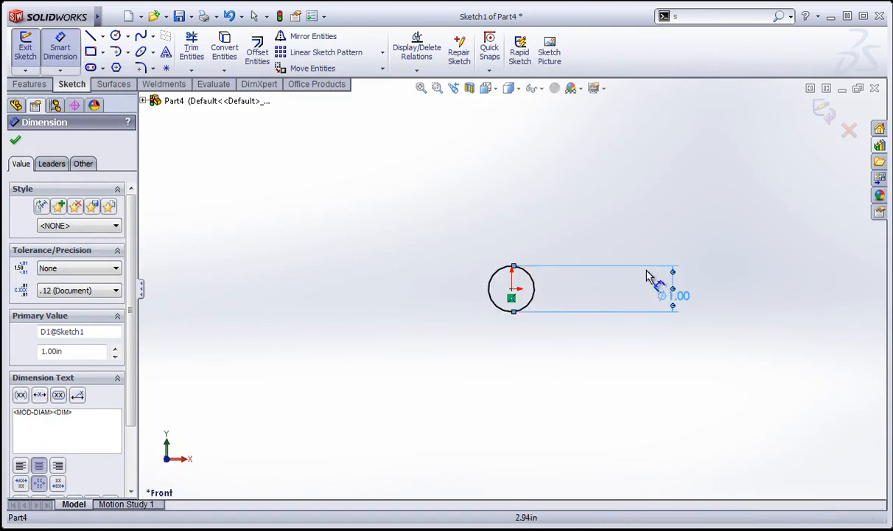
- Extrude the circle as a boss from the sketch plane with a Blind depth of 0.5 in
{"action": "left_click", "coordinate": [26, 84]}
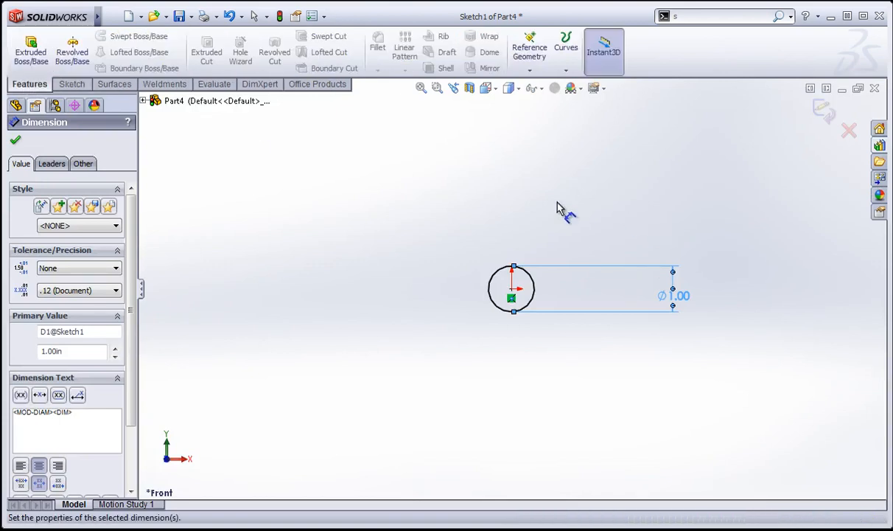
{"action": "left_click", "coordinate": [33, 57]}
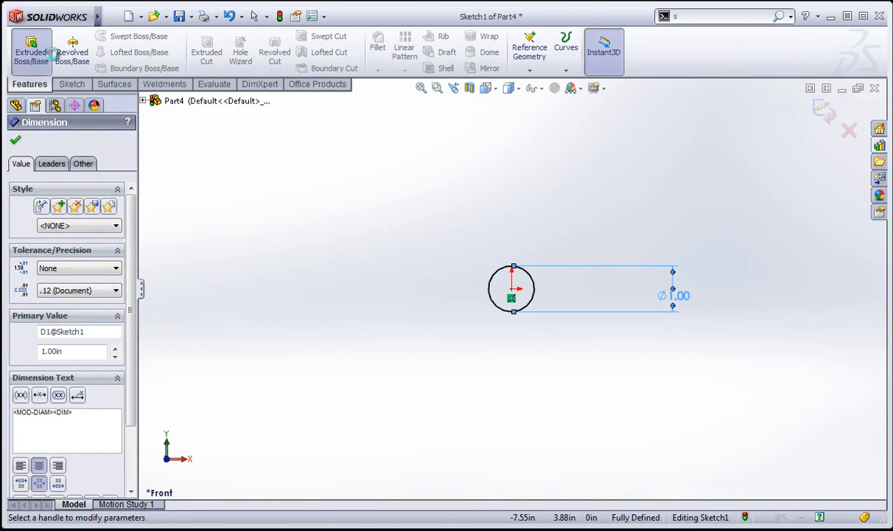
{"action": "left_click", "coordinate": [28, 53]}
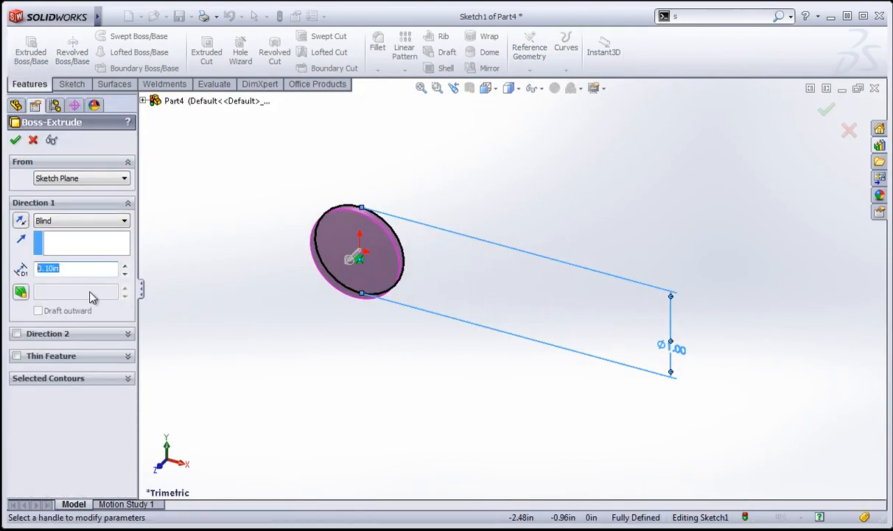
{"action": "type", "text": "."}
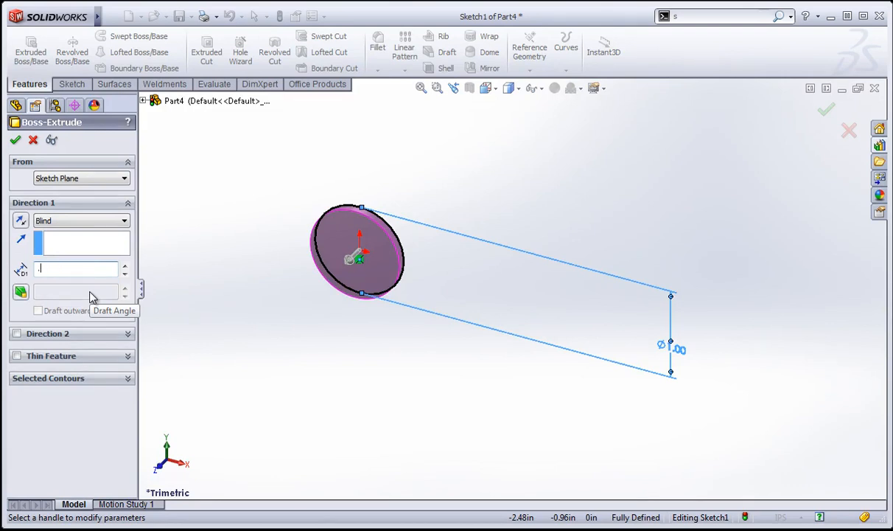
{"action": "type", "text": "5"}
{"action": "key", "text": "Return"}
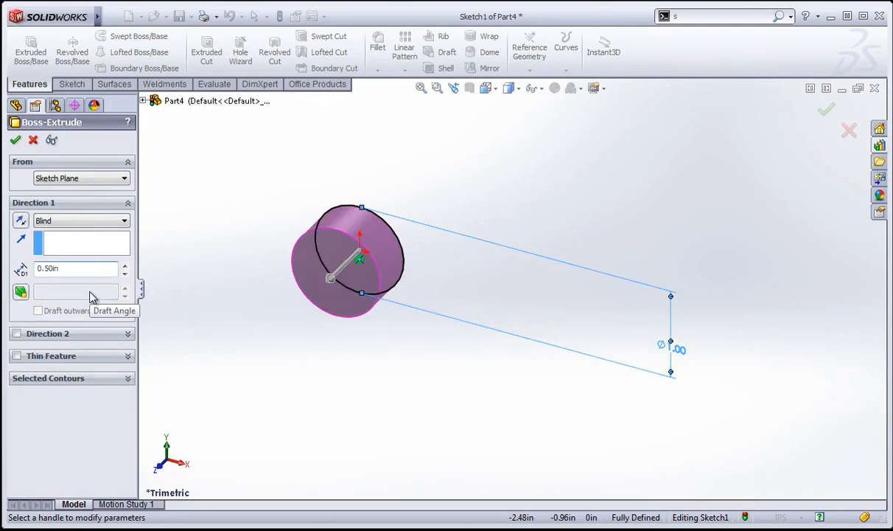
{"action": "left_click", "coordinate": [15, 141]}
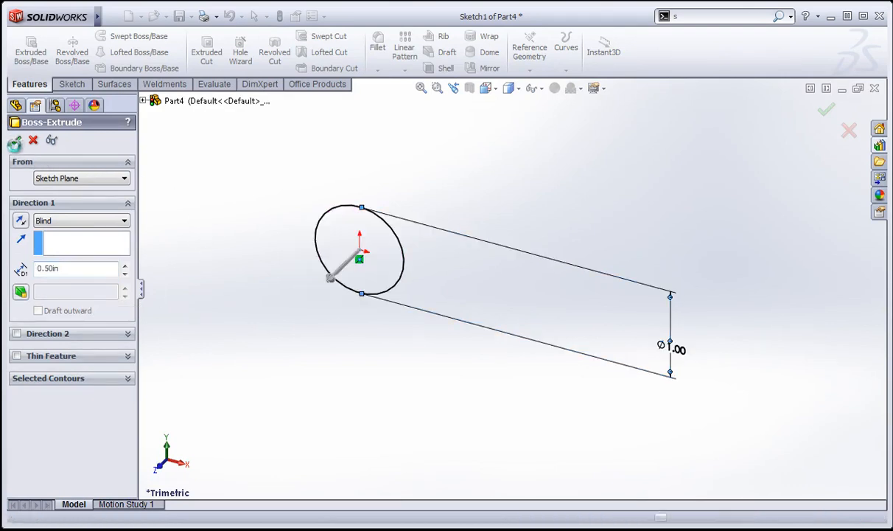
- Start a new sketch on the cylinder's flat circular end face, viewed normal to that face
{"action": "mouse_move", "coordinate": [373, 385]}
{"action": "middle_mouse_down"}
{"action": "mouse_move", "coordinate": [406, 279]}
{"action": "mouse_move", "coordinate": [488, 228]}
{"action": "mouse_move", "coordinate": [435, 272]}
{"action": "middle_mouse_up"}
{"action": "left_click", "coordinate": [455, 258]}
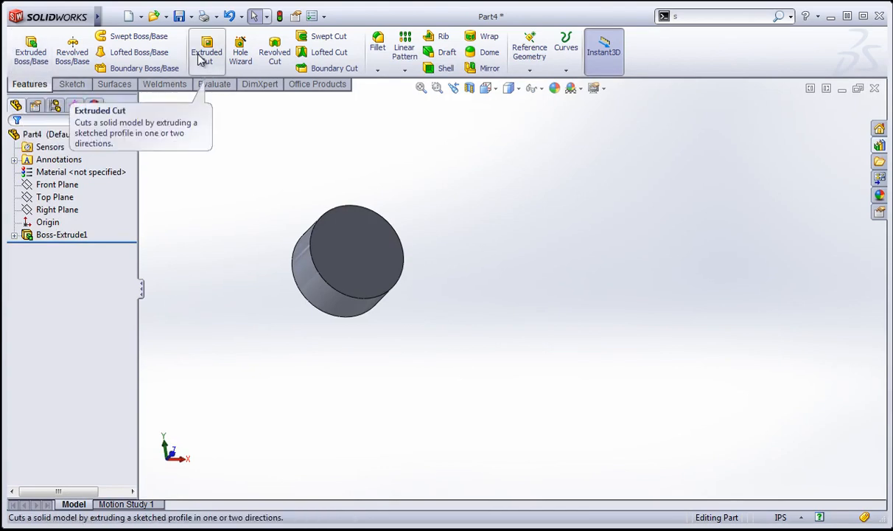
{"action": "left_click", "coordinate": [347, 276]}
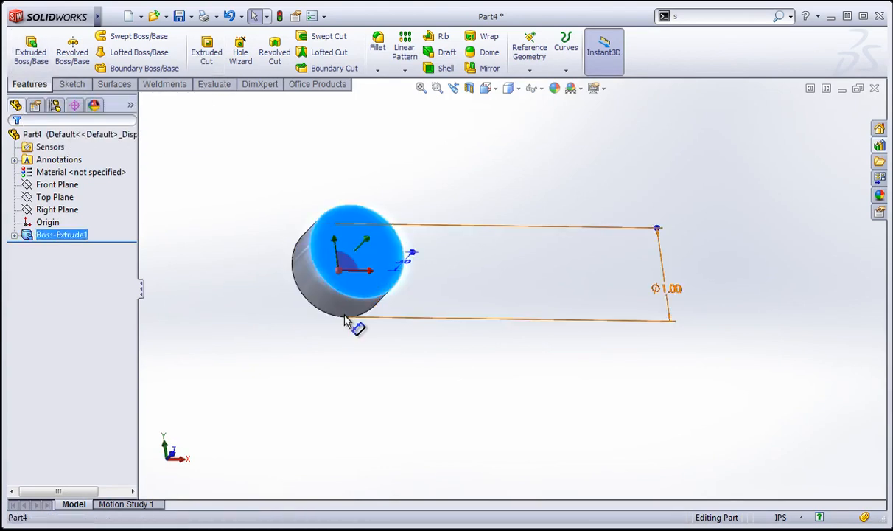
{"action": "key", "text": "space"}
{"action": "left_click", "coordinate": [375, 359]}
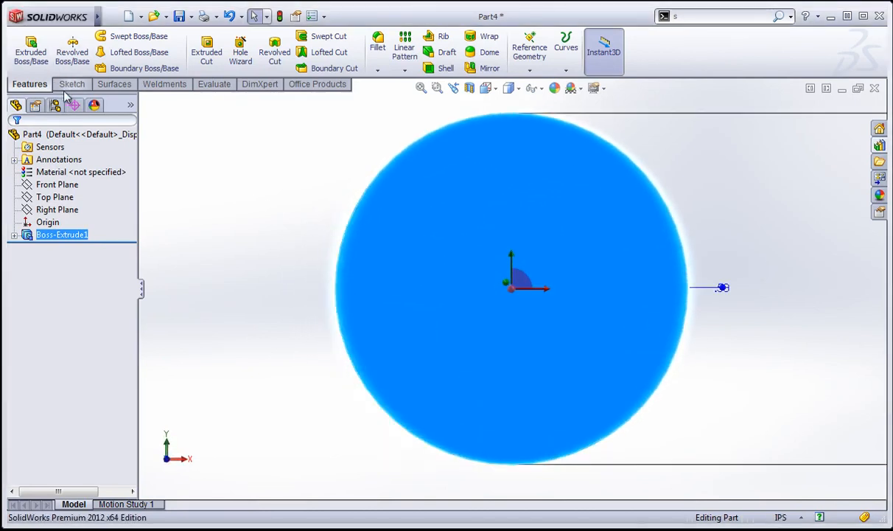
{"action": "left_click", "coordinate": [71, 84]}
{"action": "left_click", "coordinate": [116, 35]}
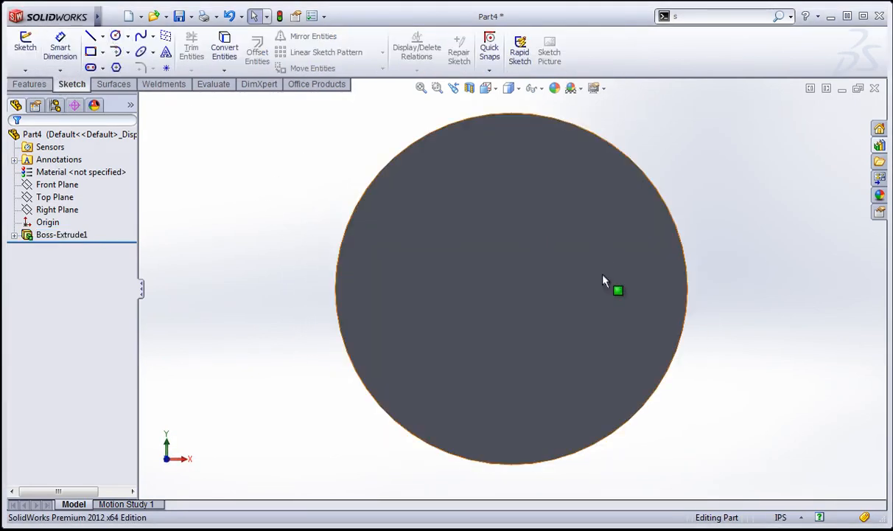
{"action": "left_click", "coordinate": [484, 216]}
{"action": "scroll", "coordinate": [480, 289], "scroll_direction": "up", "scroll_amount": 2}
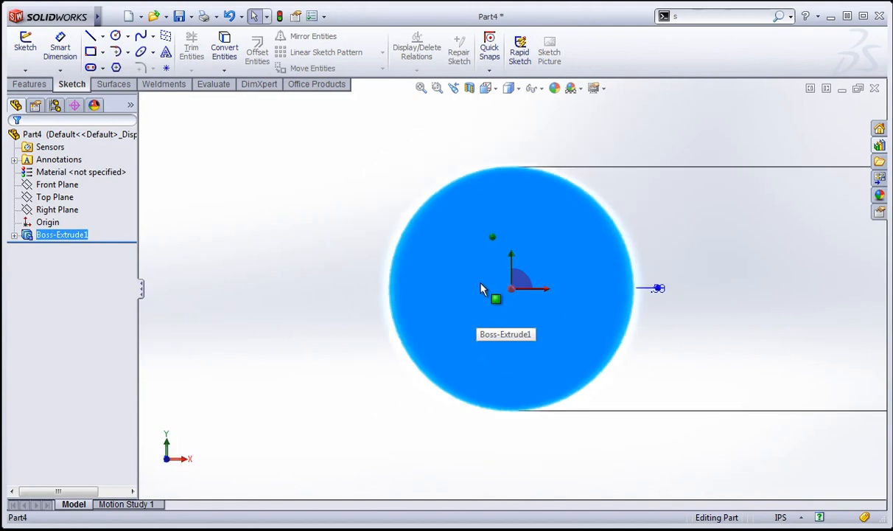
{"action": "mouse_move", "coordinate": [480, 291]}
{"action": "middle_mouse_down"}
{"action": "mouse_move", "coordinate": [501, 282]}
{"action": "mouse_move", "coordinate": [484, 290]}
{"action": "middle_mouse_up"}
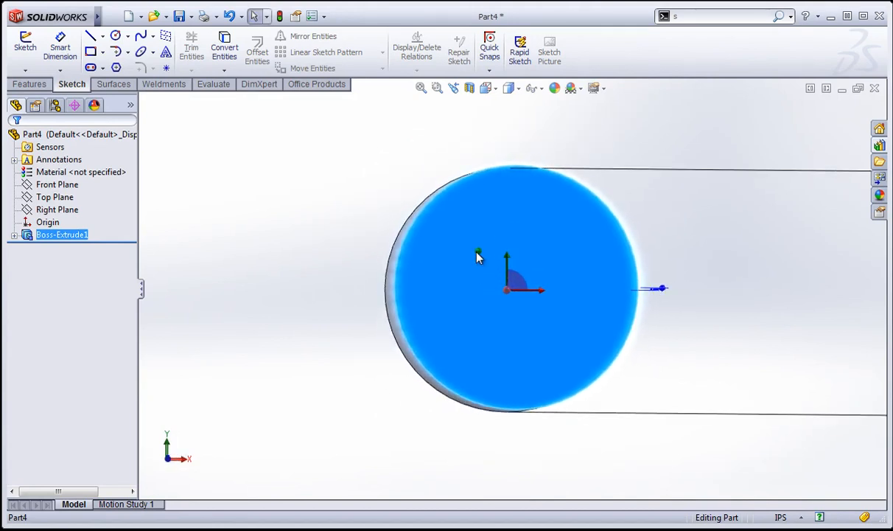
{"action": "key", "text": "space"}
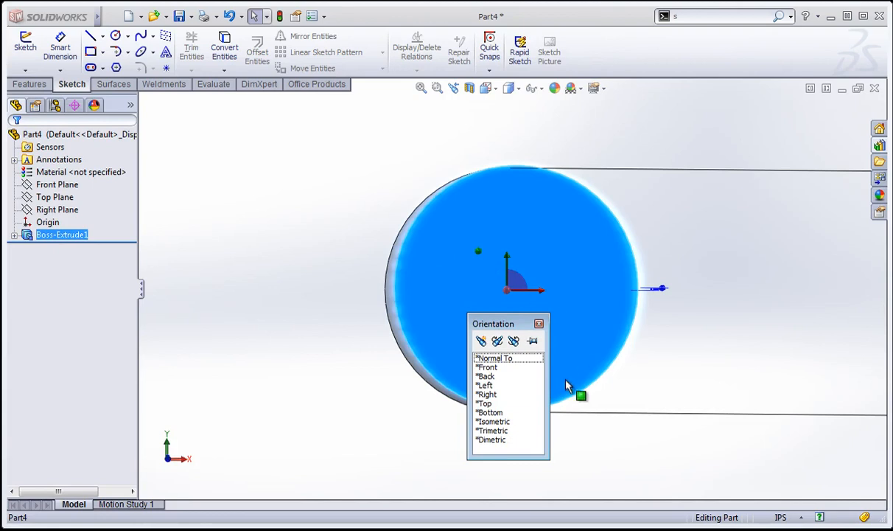
{"action": "left_click", "coordinate": [515, 359]}
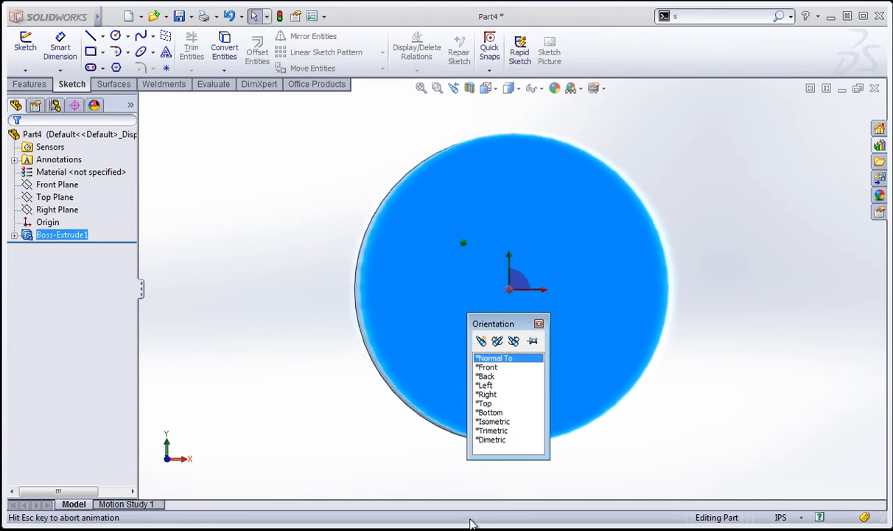
{"action": "left_click", "coordinate": [568, 252]}
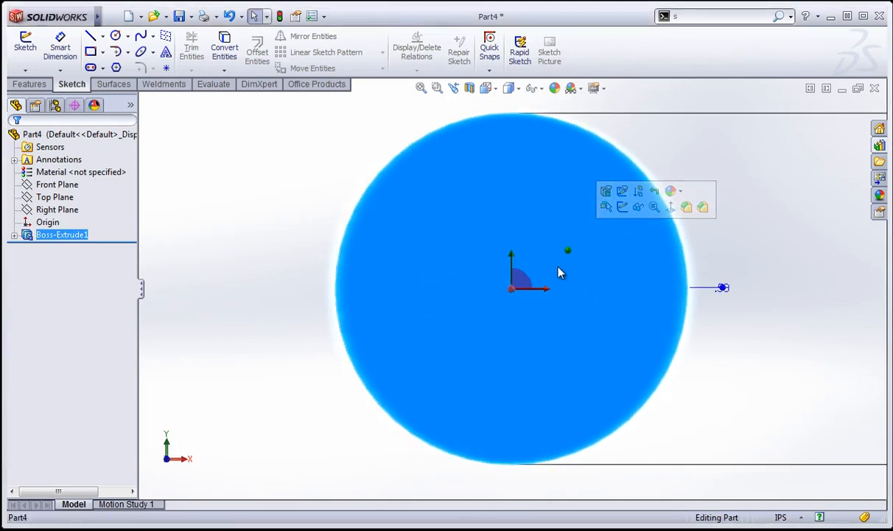
{"action": "left_click", "coordinate": [624, 208]}
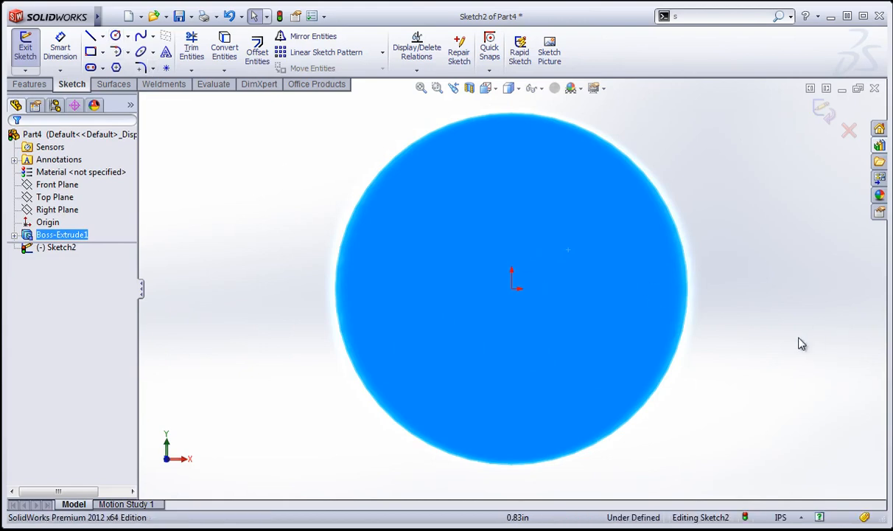
- Sketch a circle centred on the origin on the cylinder's end face, with a radius of about 0.29 in
{"action": "right_click", "coordinate": [534, 266]}
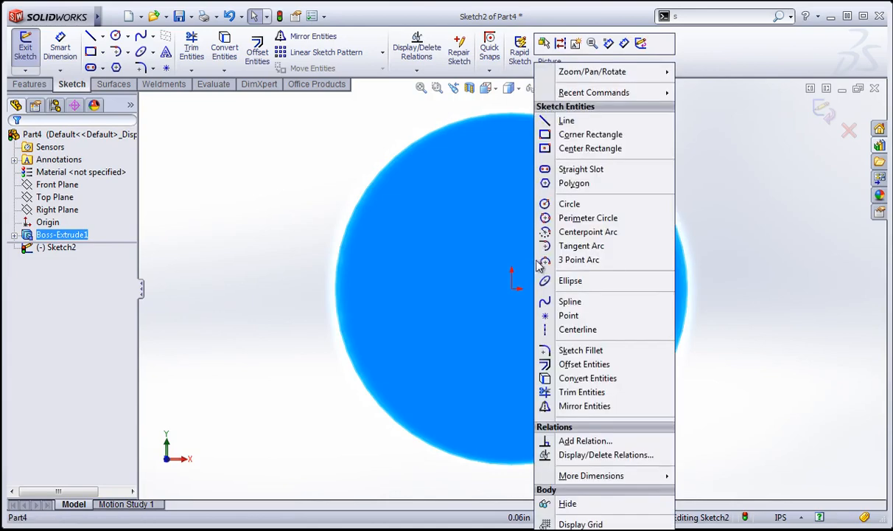
{"action": "left_click", "coordinate": [565, 204]}
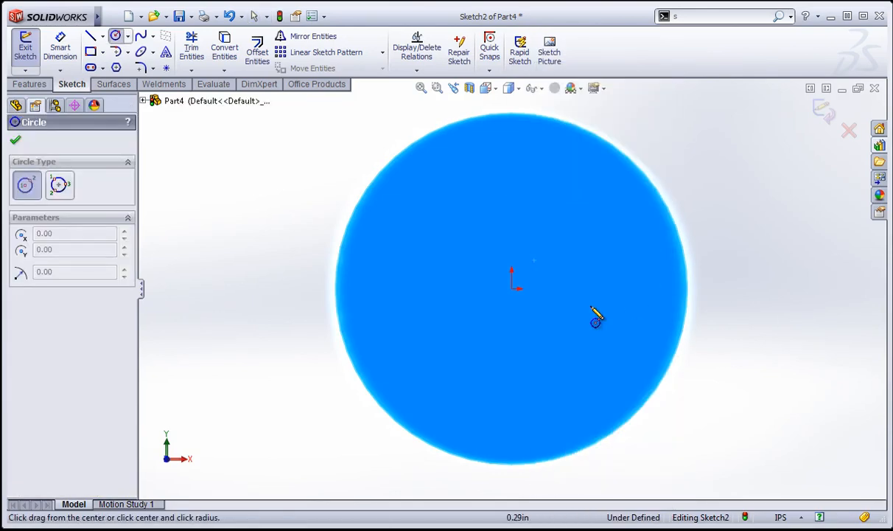
{"action": "left_click", "coordinate": [513, 285]}
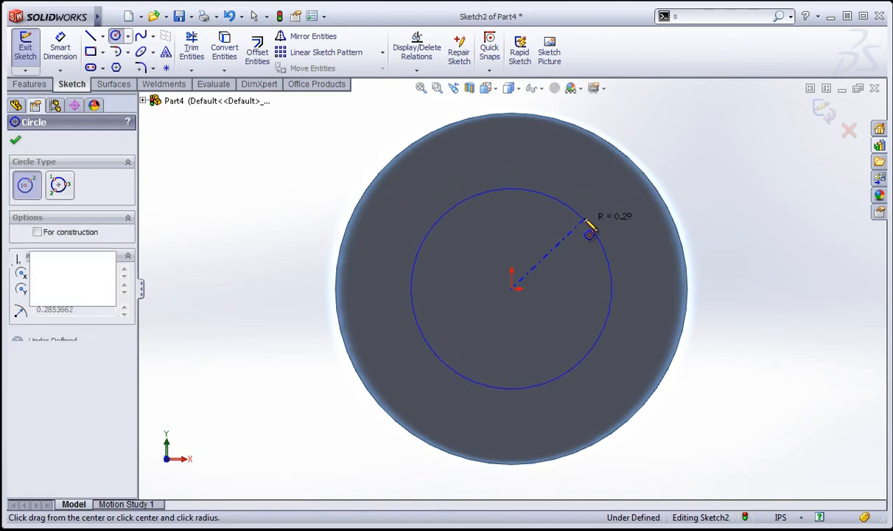
{"action": "left_click", "coordinate": [593, 234]}
- Dimension the diameter of the circle on the cylinder's end face with Smart Dimension and set it to 0.75 in
{"action": "key", "text": "s"}
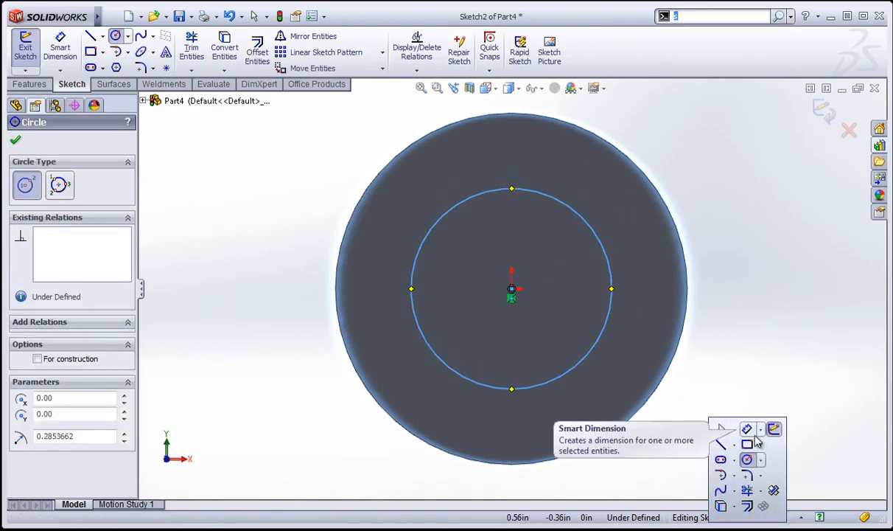
{"action": "left_click", "coordinate": [747, 432]}
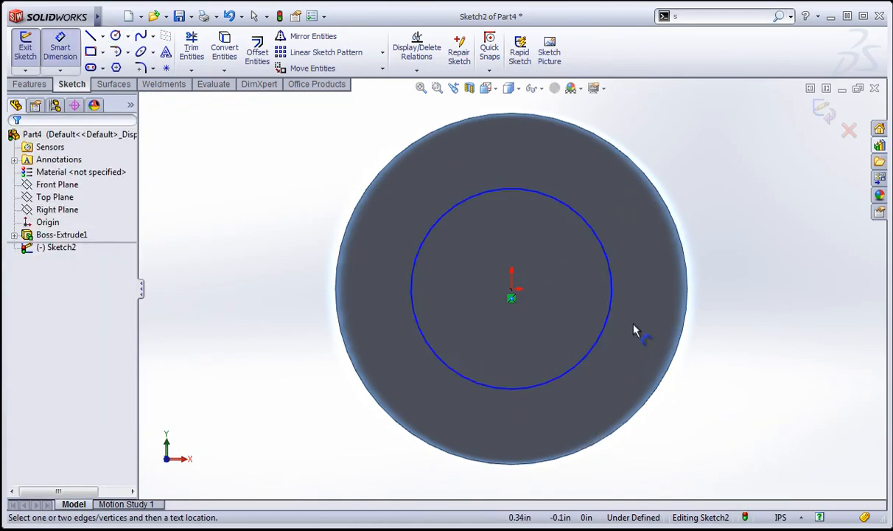
{"action": "left_click", "coordinate": [611, 306]}
{"action": "left_click", "coordinate": [782, 339]}
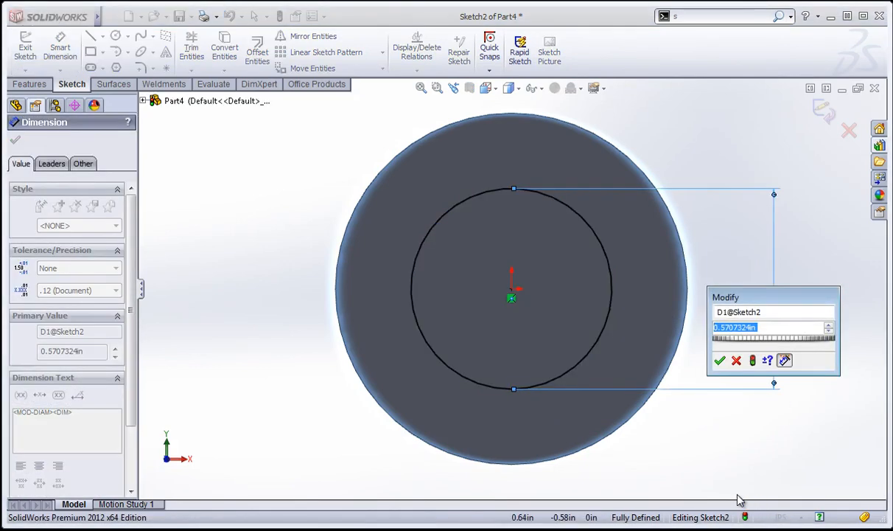
{"action": "type", "text": ".75"}
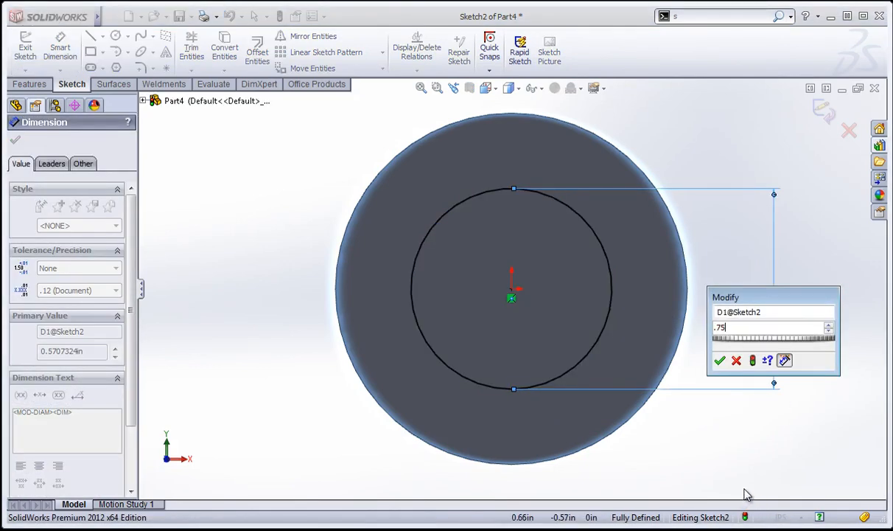
{"action": "left_click", "coordinate": [720, 360]}
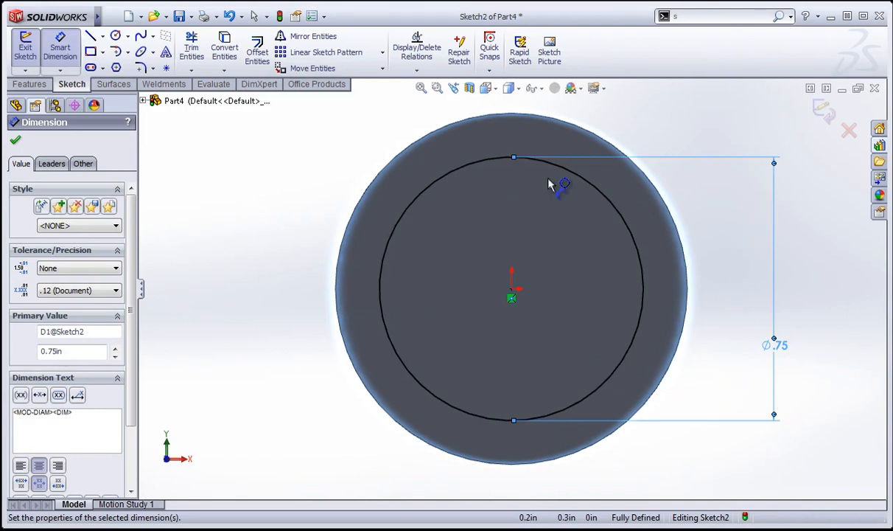
- Extrude the 0.75 in circle outward from the end face as a merged boss with a Blind depth of 0.50 in
{"action": "left_click", "coordinate": [31, 84]}
{"action": "left_click", "coordinate": [31, 48]}
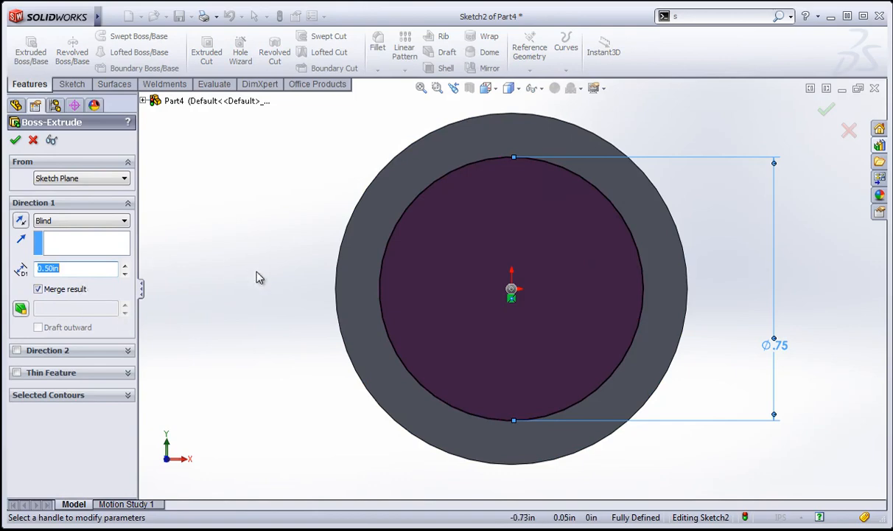
{"action": "middle_click_drag", "start_coordinate": [260, 277], "coordinate": [339, 262]}
{"action": "left_click", "coordinate": [16, 139]}
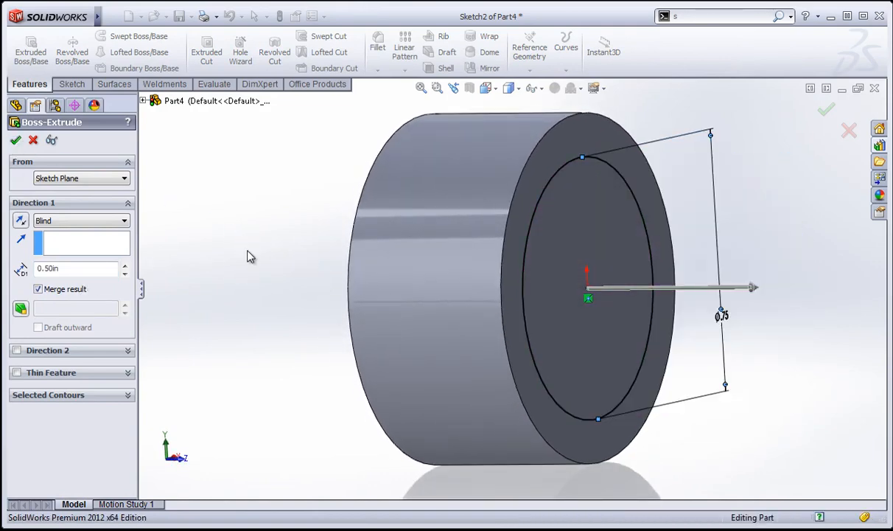
- Start a sketch on the smaller boss's end face and draw a circle centred on the origin with a radius of about 0.19 in
{"action": "middle_click_drag", "start_coordinate": [401, 221], "coordinate": [428, 254]}
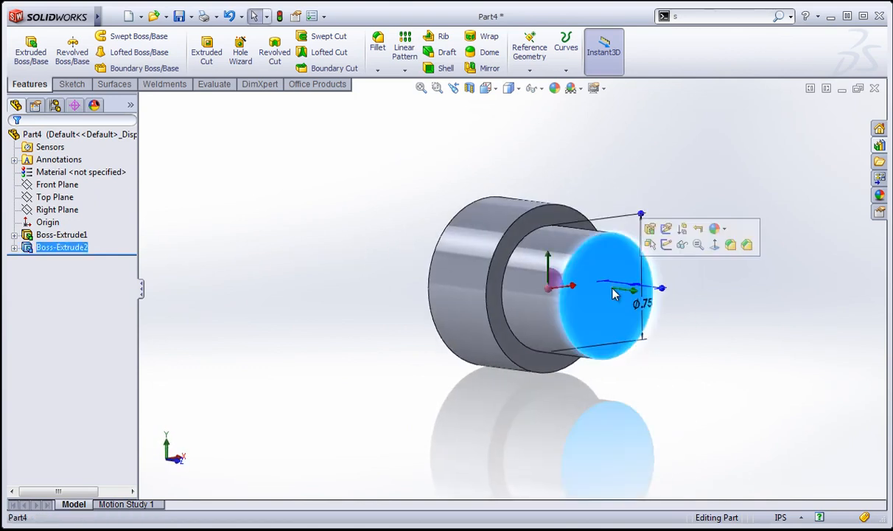
{"action": "left_click", "coordinate": [667, 245]}
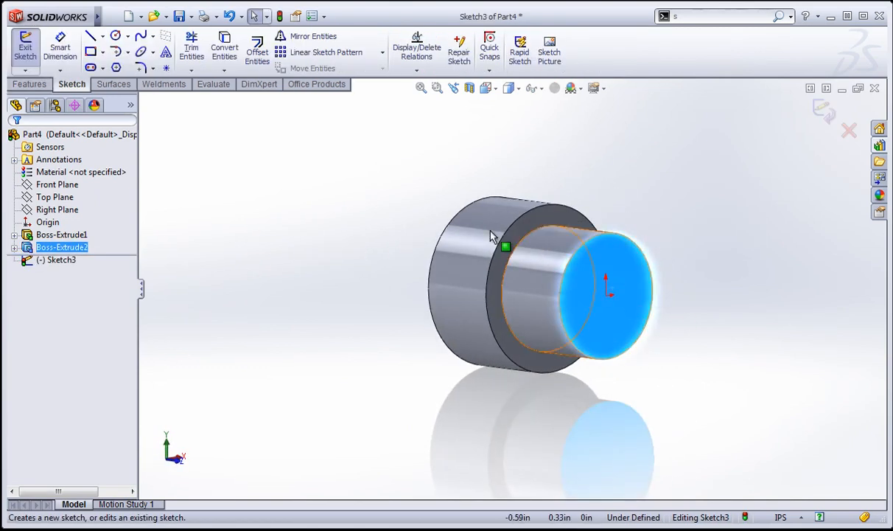
{"action": "left_click", "coordinate": [122, 39]}
{"action": "left_click", "coordinate": [606, 289]}
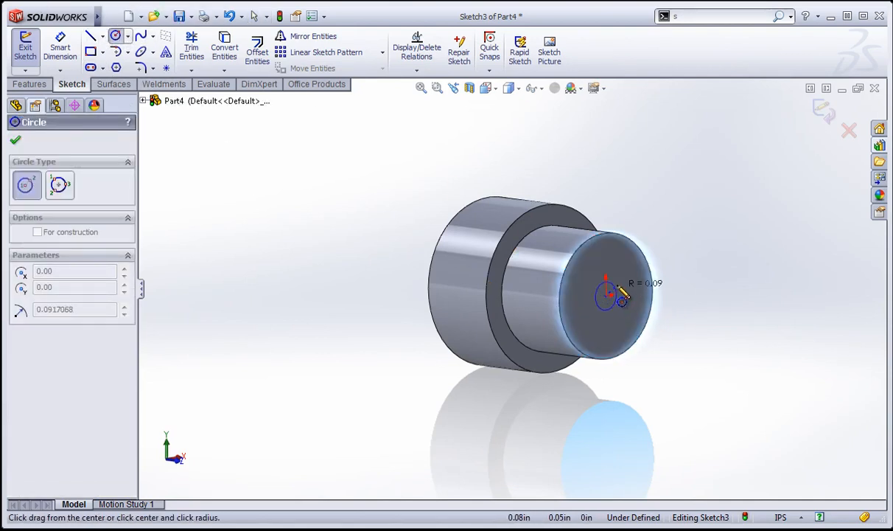
{"action": "left_click", "coordinate": [630, 294]}
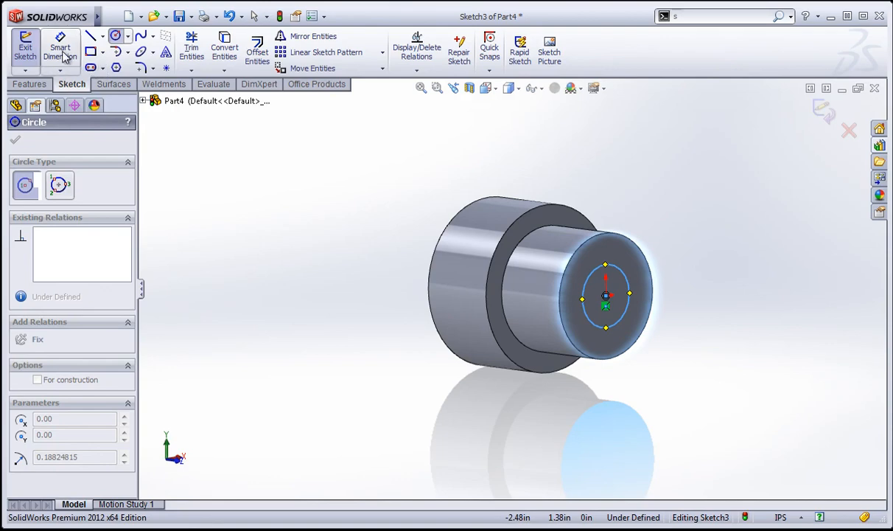
- Dimension the small circle's diameter with Smart Dimension and set it to 0.5 in
{"action": "key", "text": "s"}
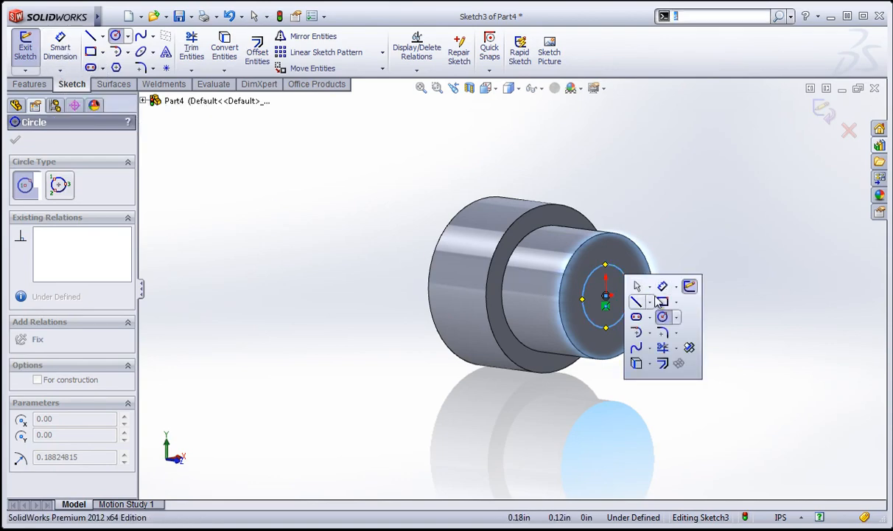
{"action": "left_click", "coordinate": [660, 287]}
{"action": "left_click", "coordinate": [628, 295]}
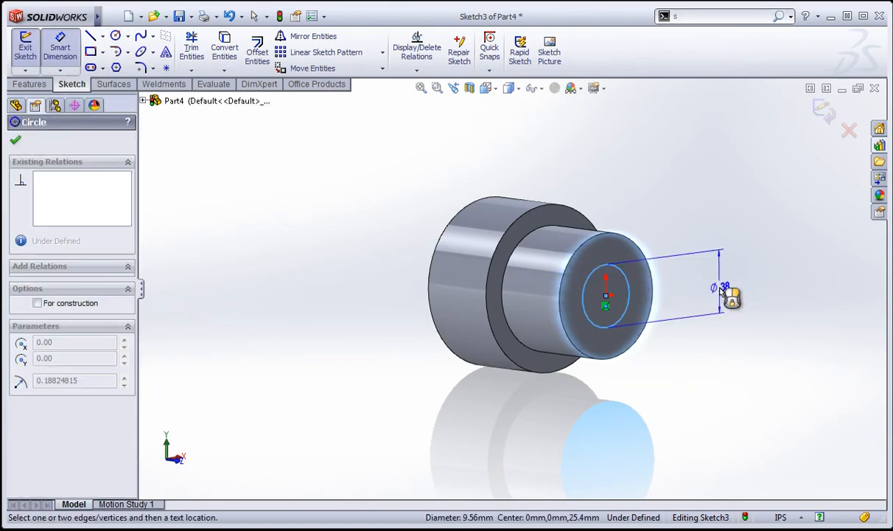
{"action": "left_click", "coordinate": [728, 295]}
{"action": "type", "text": "."}
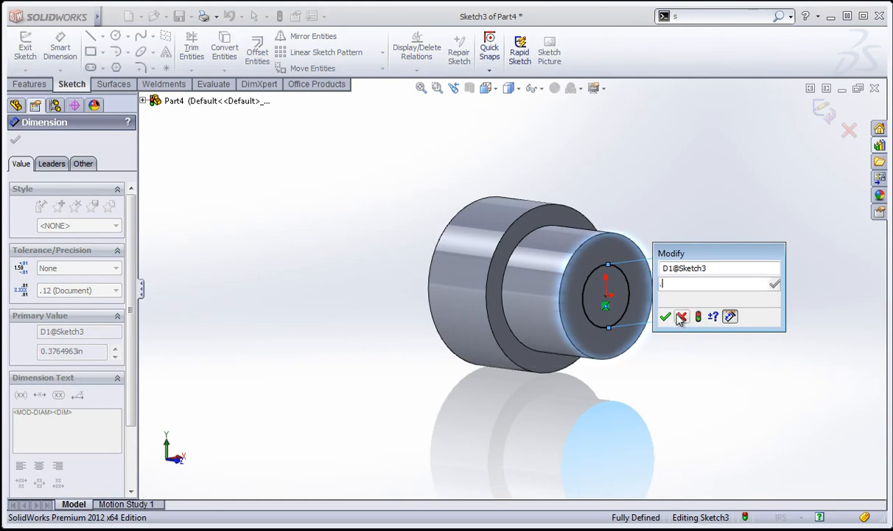
{"action": "type", "text": "5"}
{"action": "left_click", "coordinate": [666, 317]}
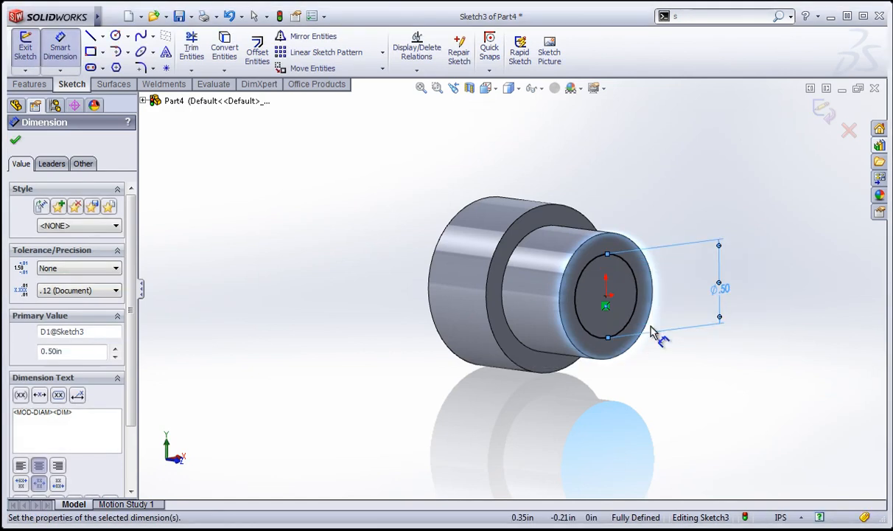
- Create an extruded cut from the 0.5 in circle through the 1 in length of both cylindrical sections
{"action": "middle_click_drag", "start_coordinate": [658, 333], "coordinate": [760, 193]}
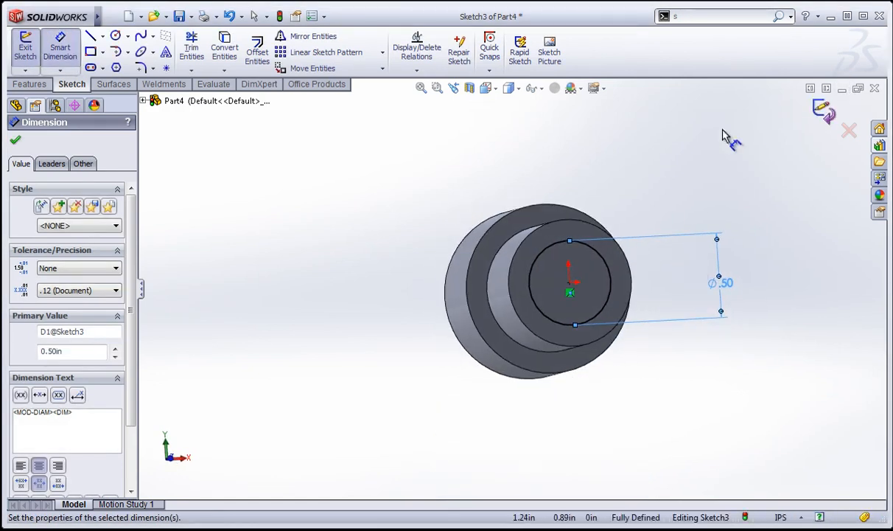
{"action": "left_click", "coordinate": [30, 84]}
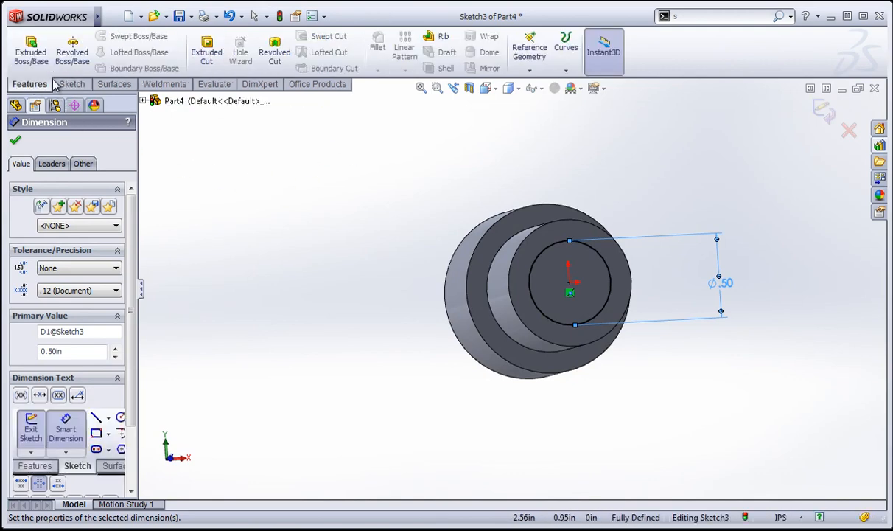
{"action": "left_click", "coordinate": [206, 50]}
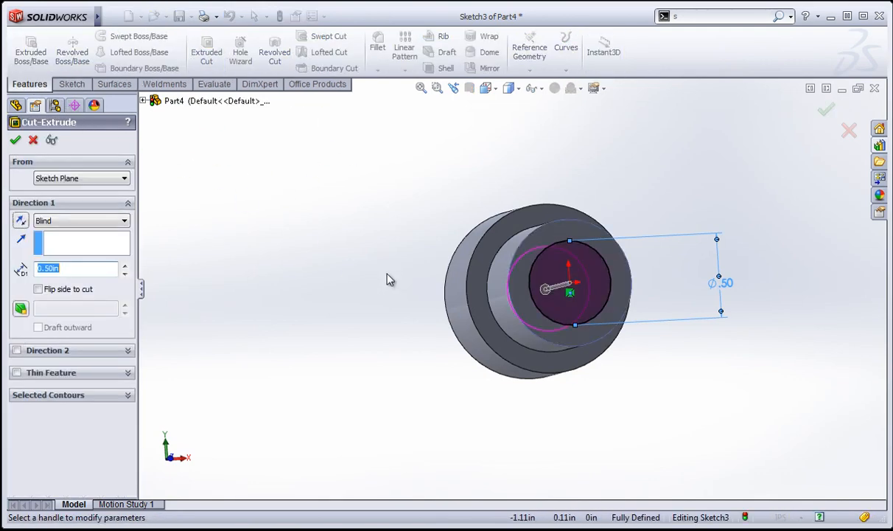
{"action": "middle_click_drag", "start_coordinate": [389, 279], "coordinate": [539, 295]}
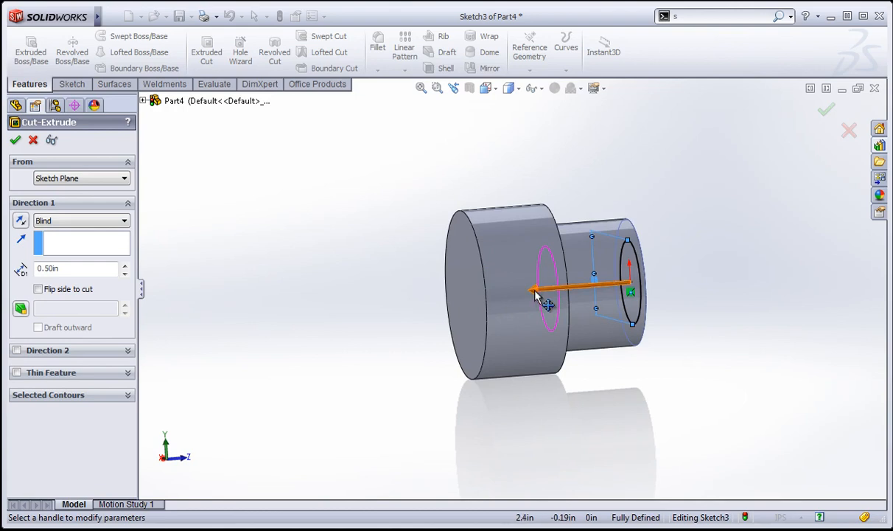
{"action": "left_click", "coordinate": [536, 295]}
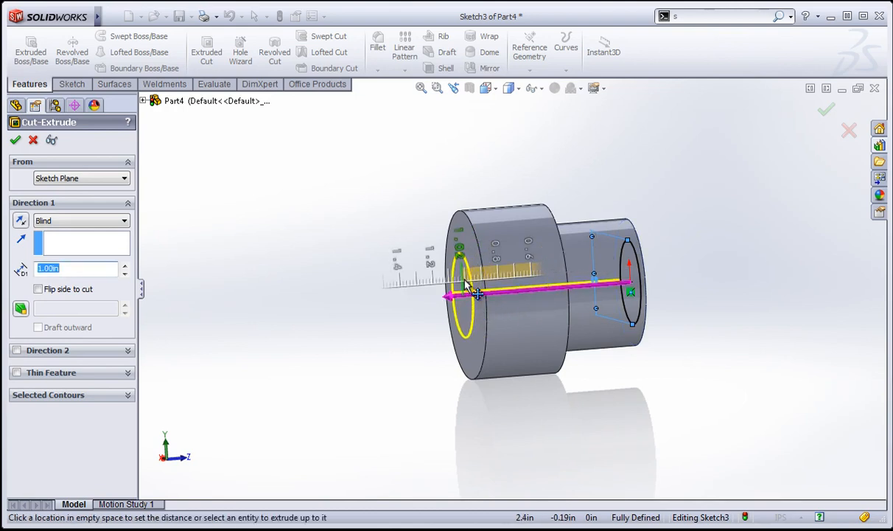
{"action": "left_click", "coordinate": [461, 293]}
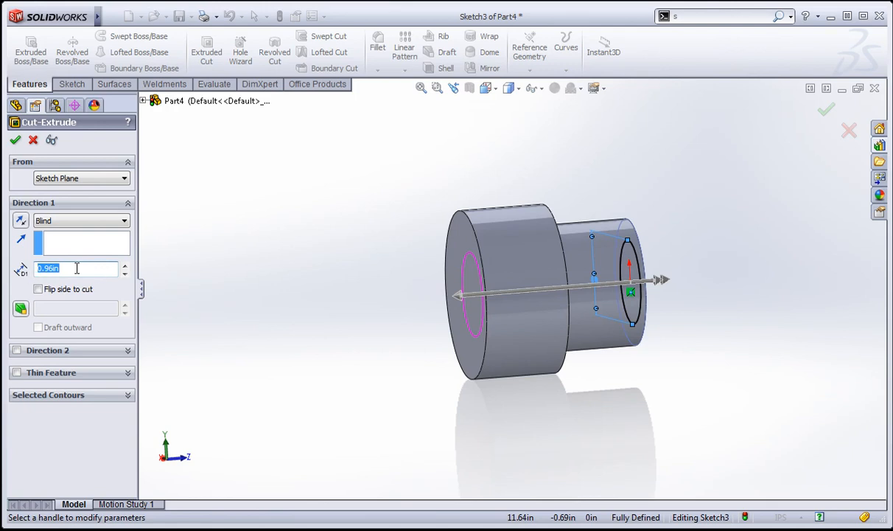
{"action": "left_click", "coordinate": [461, 295]}
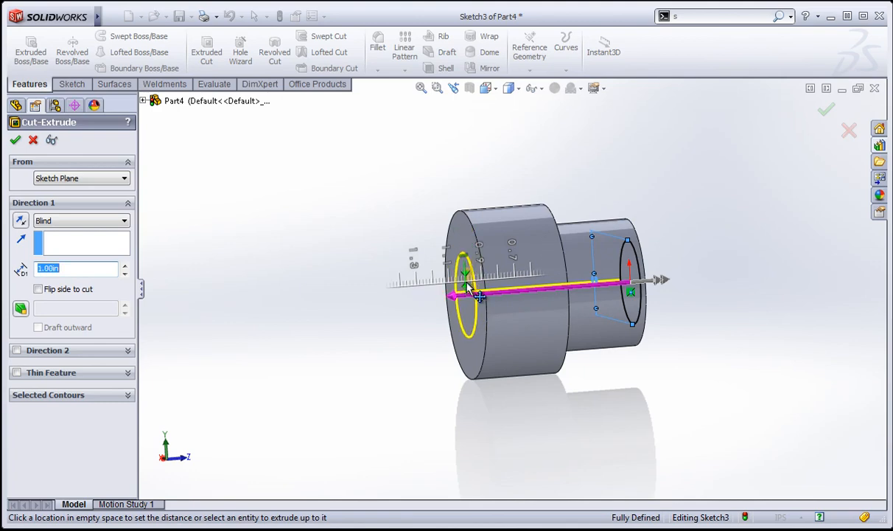
{"action": "left_click", "coordinate": [469, 284]}
{"action": "mouse_move", "coordinate": [499, 325]}
{"action": "middle_mouse_down"}
{"action": "mouse_move", "coordinate": [388, 294]}
{"action": "mouse_move", "coordinate": [498, 284]}
{"action": "mouse_move", "coordinate": [496, 302]}
{"action": "middle_mouse_up"}
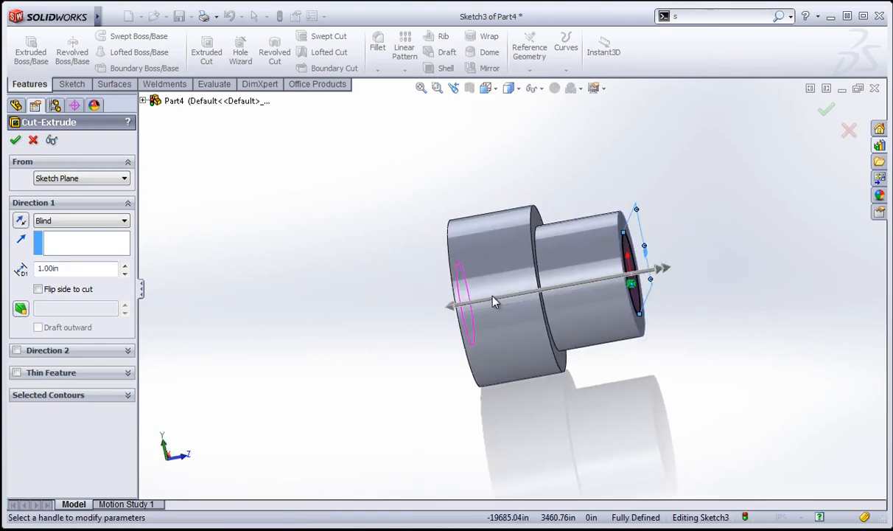
{"action": "left_click", "coordinate": [81, 221]}
{"action": "left_click", "coordinate": [46, 233]}
{"action": "left_click", "coordinate": [15, 142]}
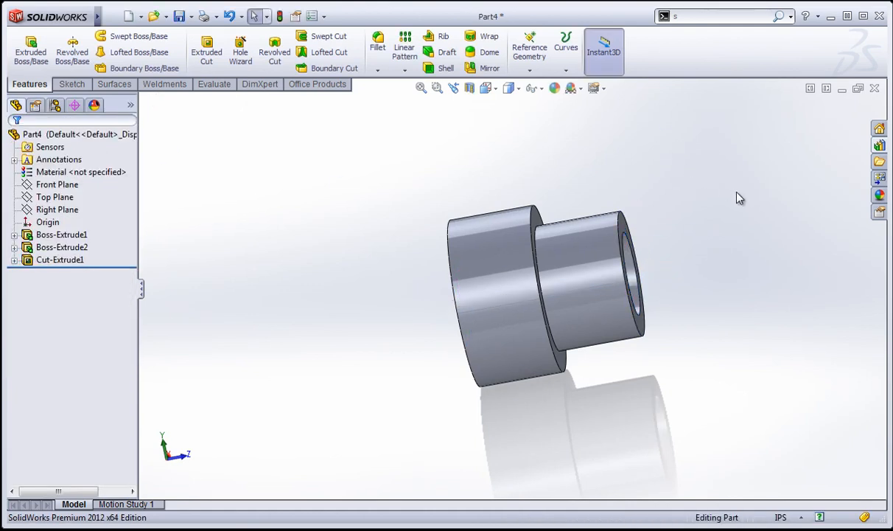
- Delete the smaller boss extrusion together with its child features and its leftover 0.75 in circle sketch
{"action": "middle_click_drag", "start_coordinate": [735, 196], "coordinate": [599, 348]}
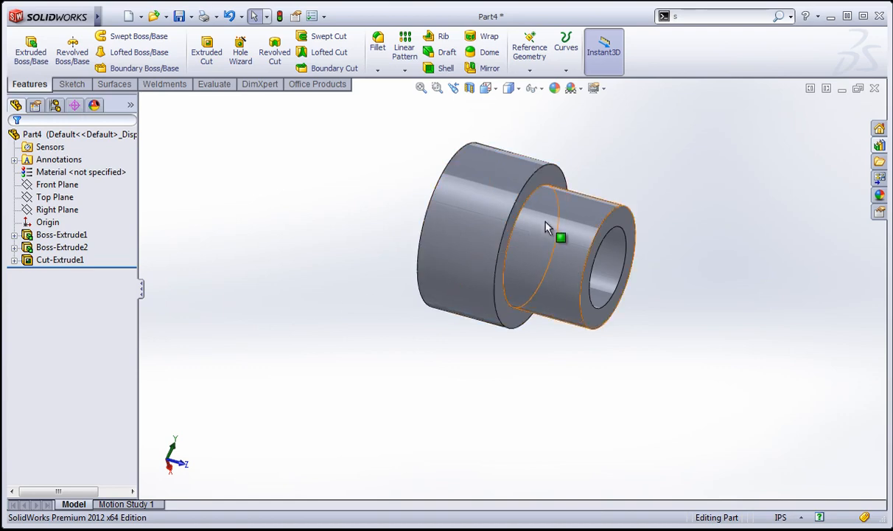
{"action": "middle_click_drag", "start_coordinate": [548, 226], "coordinate": [612, 254]}
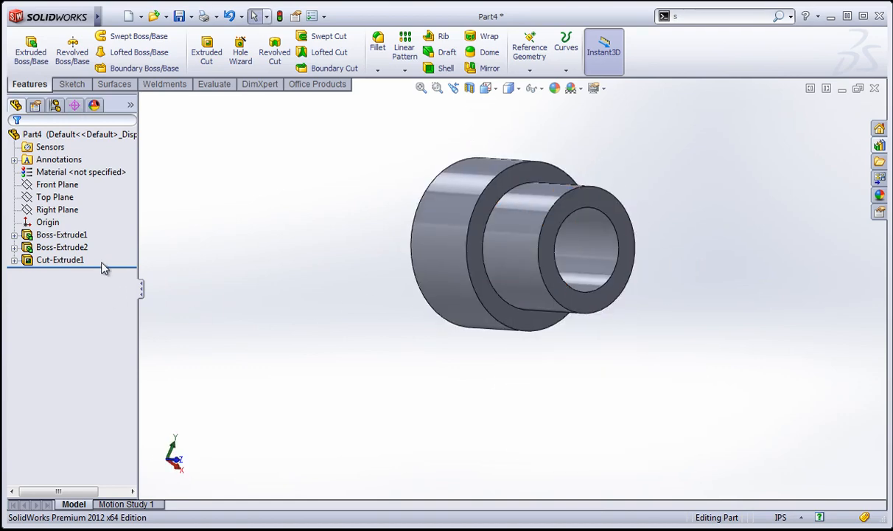
{"action": "right_click", "coordinate": [62, 247]}
{"action": "left_click", "coordinate": [87, 283]}
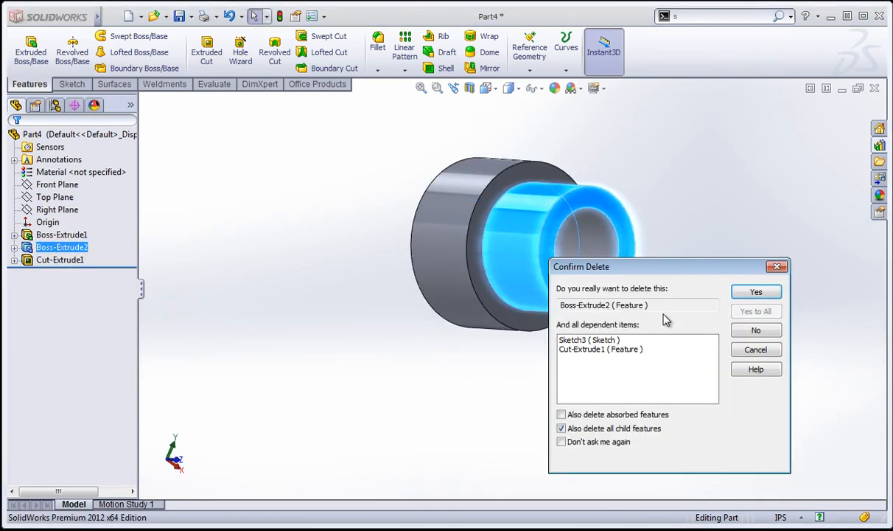
{"action": "left_click", "coordinate": [756, 293]}
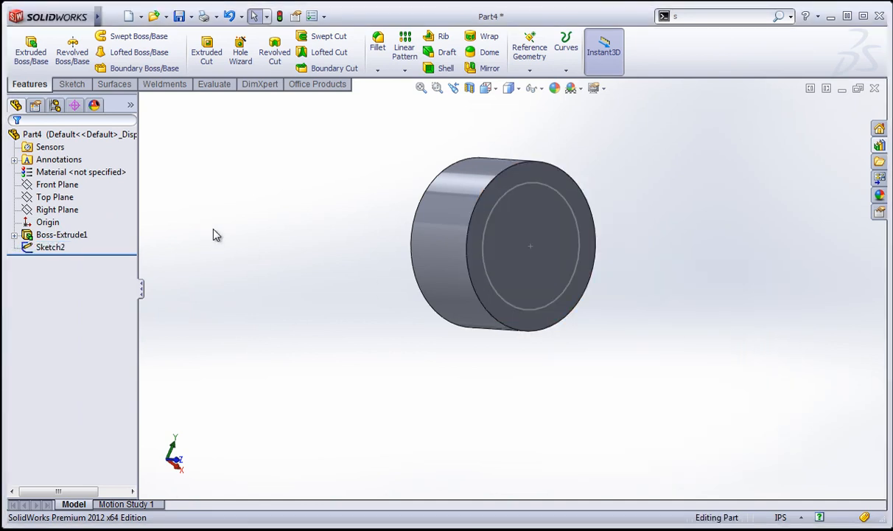
{"action": "right_click", "coordinate": [56, 253]}
{"action": "left_click", "coordinate": [96, 313]}
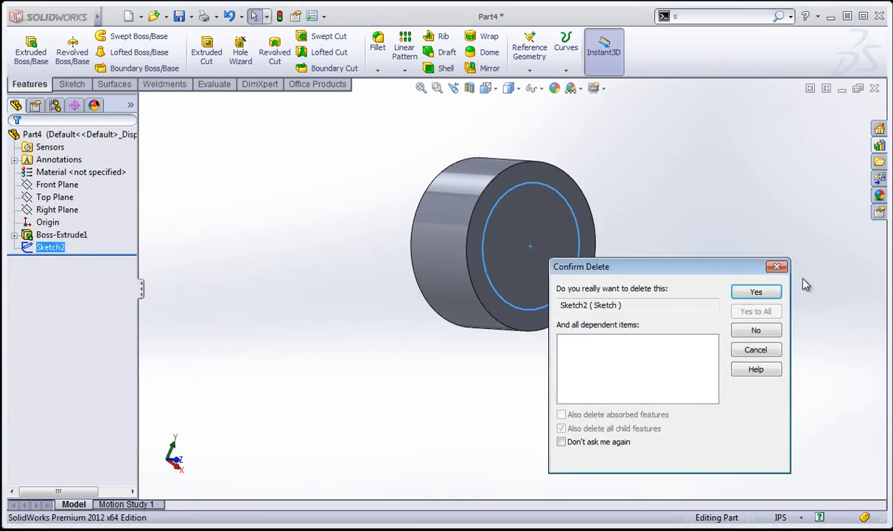
{"action": "left_click", "coordinate": [749, 297]}
- Edit the remaining cylinder's boss extrusion and set its Blind depth to 1 in
{"action": "middle_click_drag", "start_coordinate": [367, 237], "coordinate": [418, 241]}
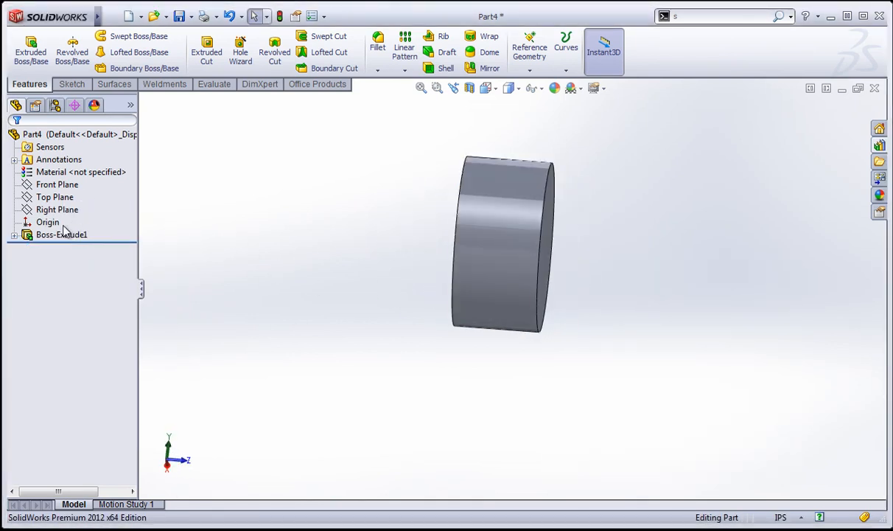
{"action": "right_click", "coordinate": [66, 233]}
{"action": "left_click", "coordinate": [67, 193]}
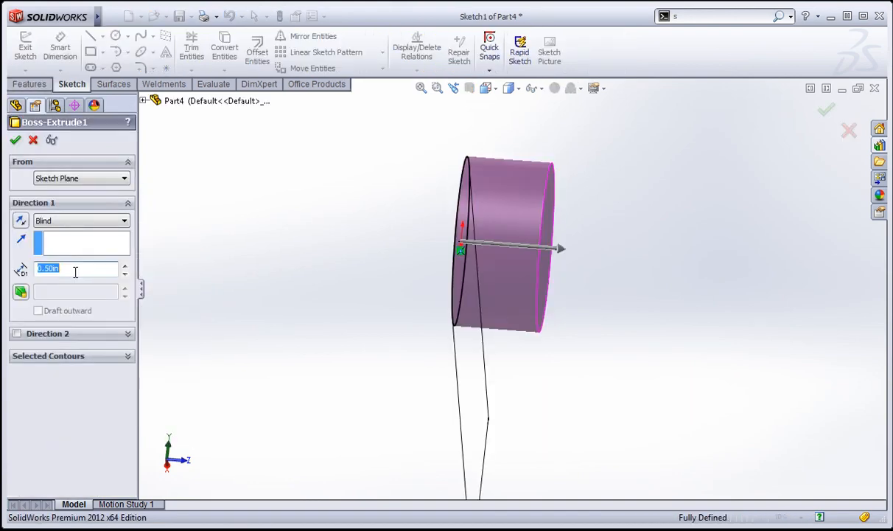
{"action": "key", "text": "Return"}
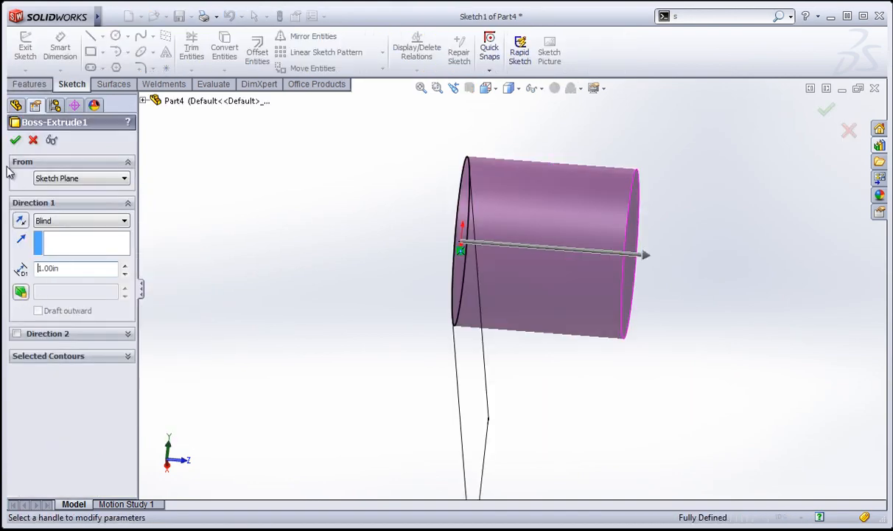
{"action": "left_click", "coordinate": [15, 140]}
- Start a sketch on the cylinder's end face and draw a centred circle about 0.58 in in diameter
{"action": "middle_click_drag", "start_coordinate": [704, 245], "coordinate": [626, 221]}
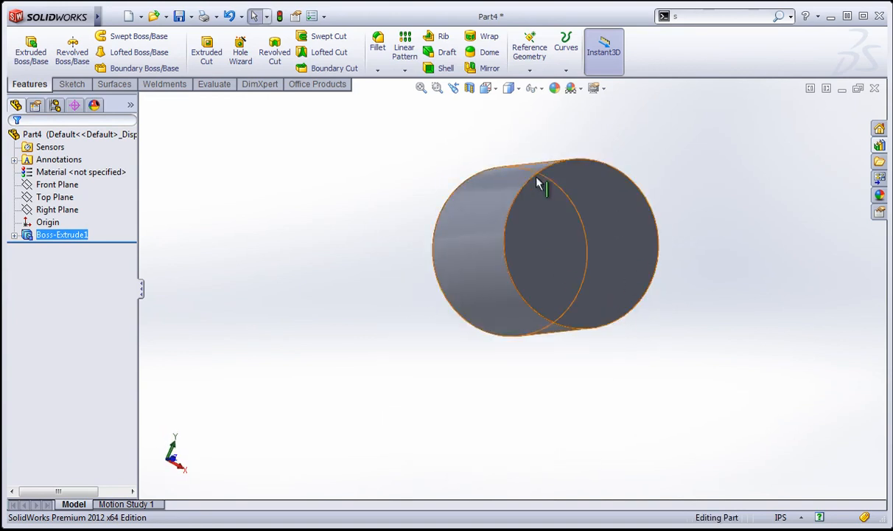
{"action": "middle_click_drag", "start_coordinate": [536, 224], "coordinate": [537, 145]}
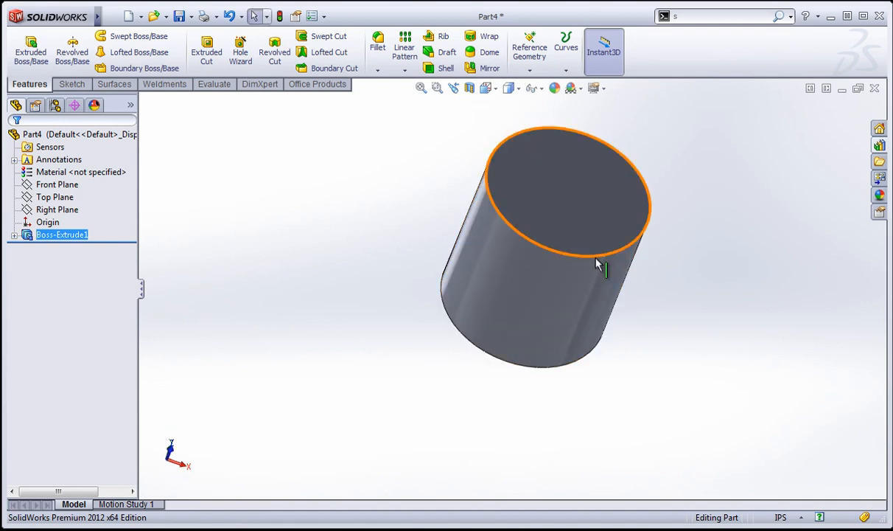
{"action": "mouse_move", "coordinate": [598, 261]}
{"action": "middle_mouse_down"}
{"action": "mouse_move", "coordinate": [577, 308]}
{"action": "mouse_move", "coordinate": [539, 210]}
{"action": "middle_mouse_up"}
{"action": "left_click", "coordinate": [545, 218]}
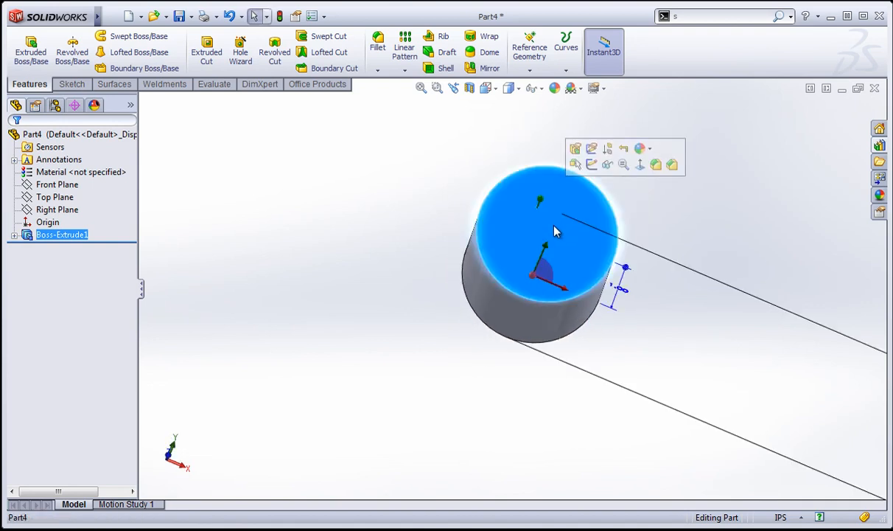
{"action": "left_click", "coordinate": [593, 165]}
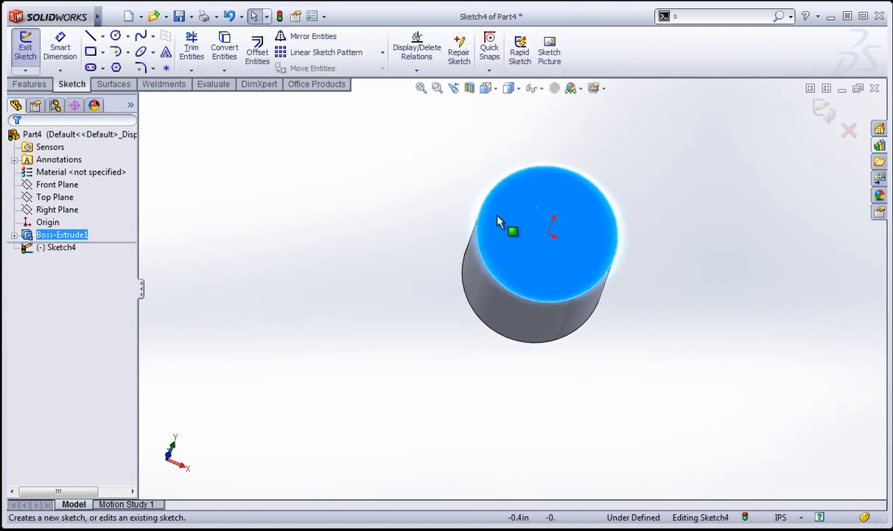
{"action": "left_click", "coordinate": [115, 36]}
{"action": "left_click", "coordinate": [552, 229]}
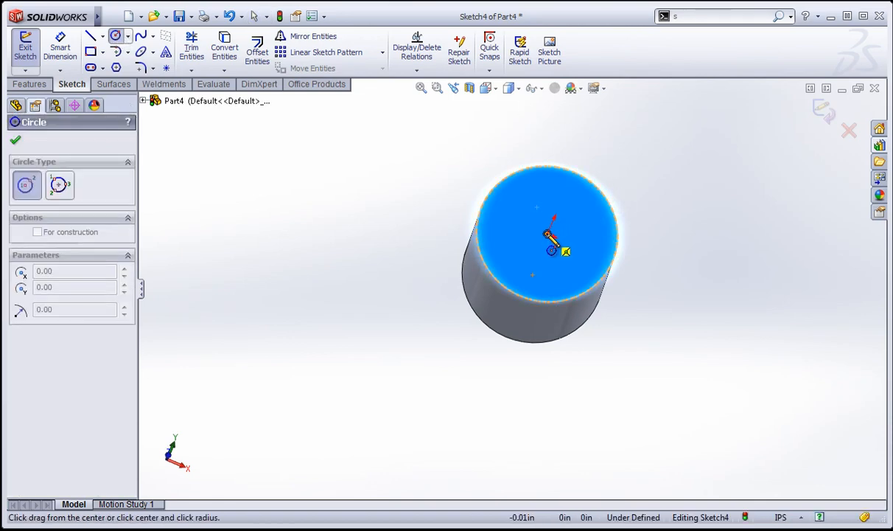
{"action": "left_click", "coordinate": [583, 223]}
- Dimension the circle's diameter with Smart Dimension, set it to 0.75 in, and exit the sketch
{"action": "key", "text": "s"}
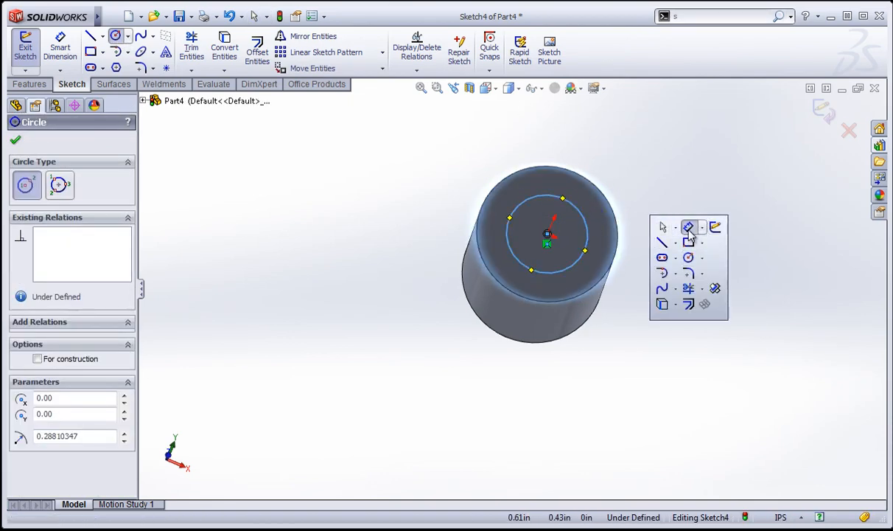
{"action": "left_click", "coordinate": [688, 229]}
{"action": "left_click", "coordinate": [586, 232]}
{"action": "left_click", "coordinate": [712, 263]}
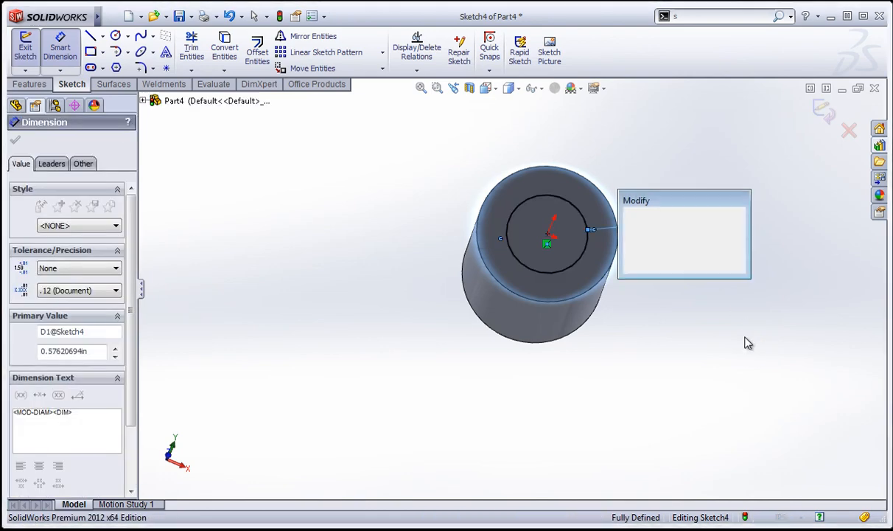
{"action": "type", "text": ".75"}
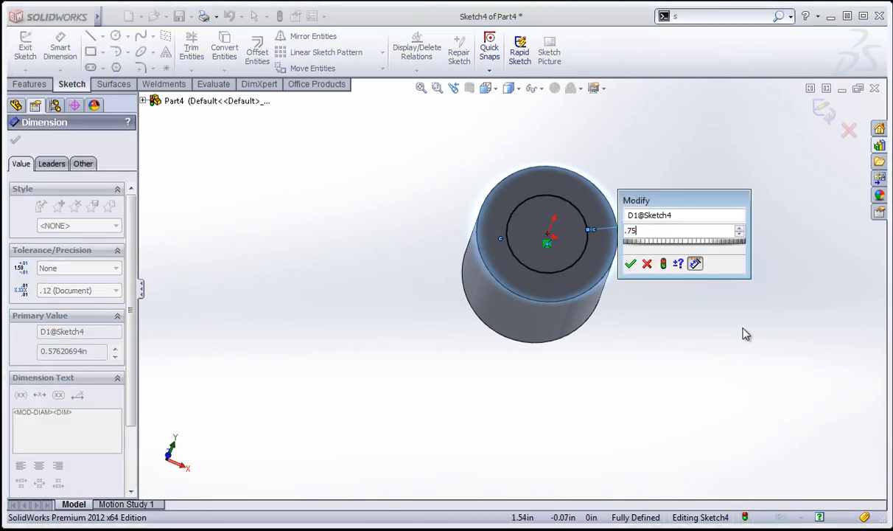
{"action": "key", "text": "Return"}
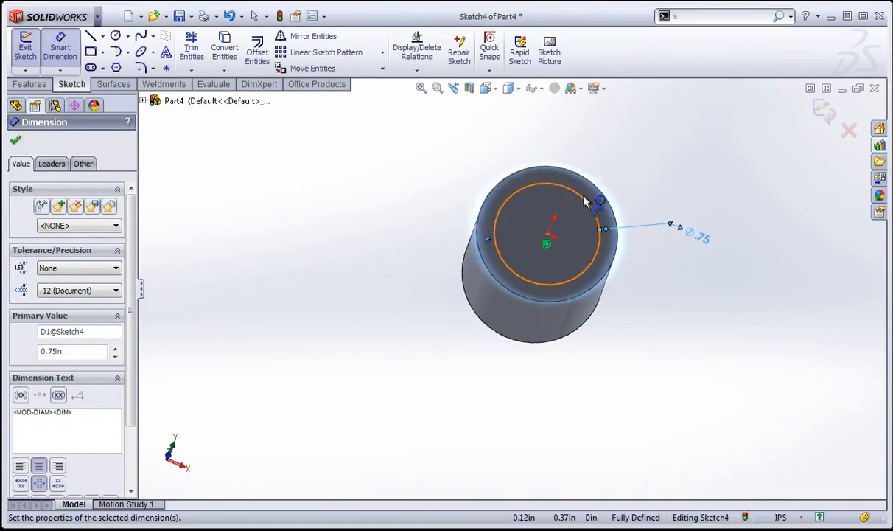
{"action": "middle_click_drag", "start_coordinate": [588, 200], "coordinate": [601, 158]}
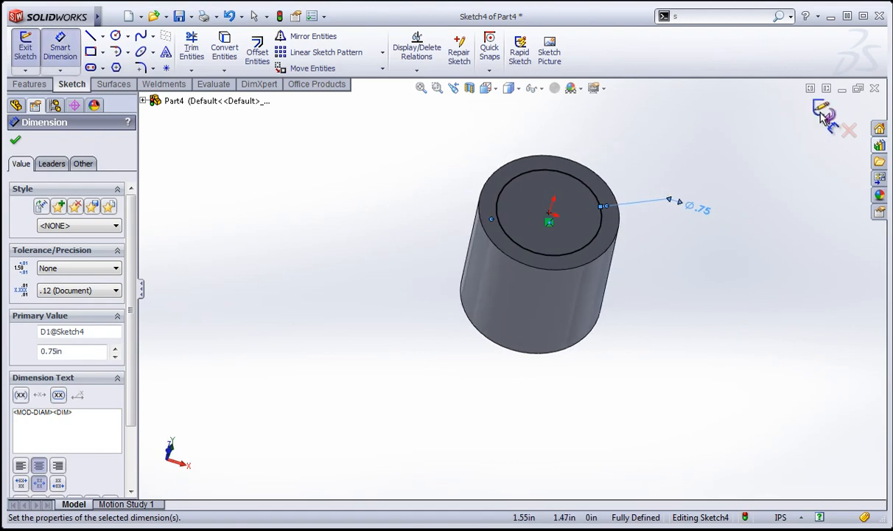
{"action": "left_click", "coordinate": [823, 116]}
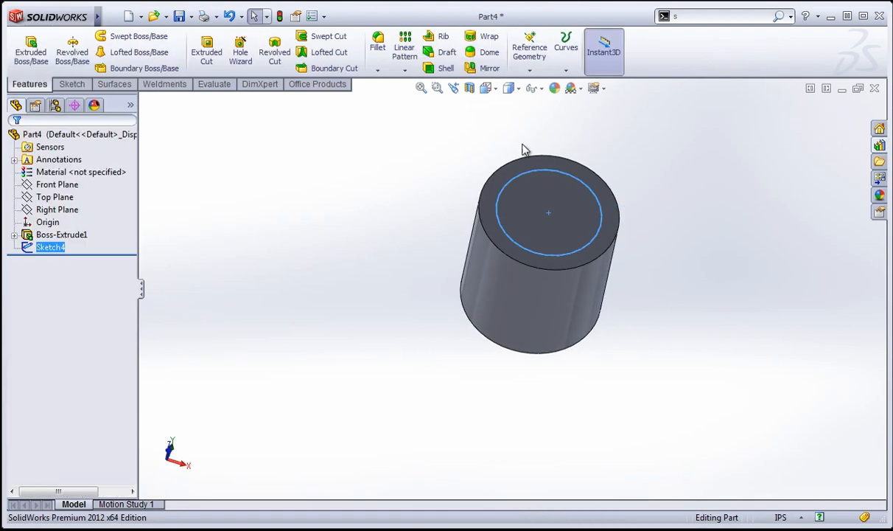
- Create a Blind extruded cut 0.5 in deep from the circle with Flip side to cut enabled, removing the material outside it
{"action": "left_click", "coordinate": [207, 50]}
{"action": "middle_click_drag", "start_coordinate": [516, 227], "coordinate": [514, 243]}
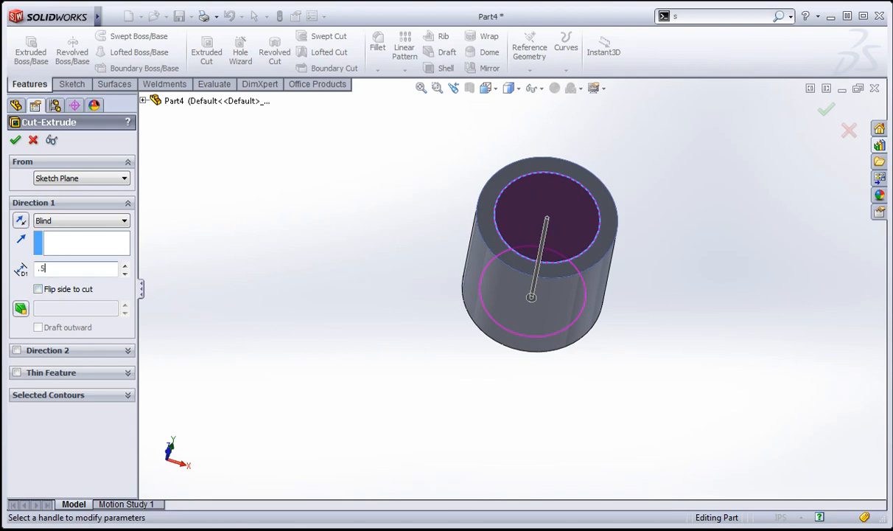
{"action": "left_click", "coordinate": [130, 292]}
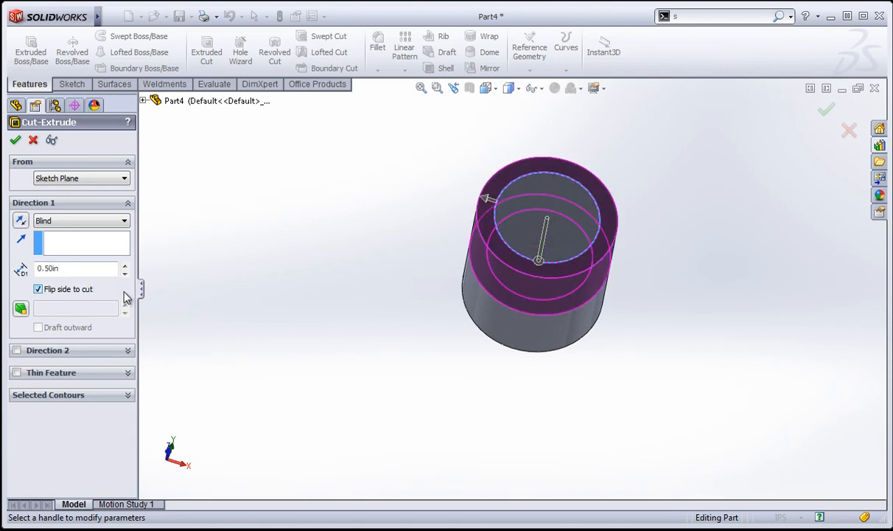
{"action": "left_click", "coordinate": [39, 290]}
{"action": "left_click", "coordinate": [39, 290]}
{"action": "middle_click_drag", "start_coordinate": [367, 189], "coordinate": [336, 221]}
{"action": "left_click", "coordinate": [16, 141]}
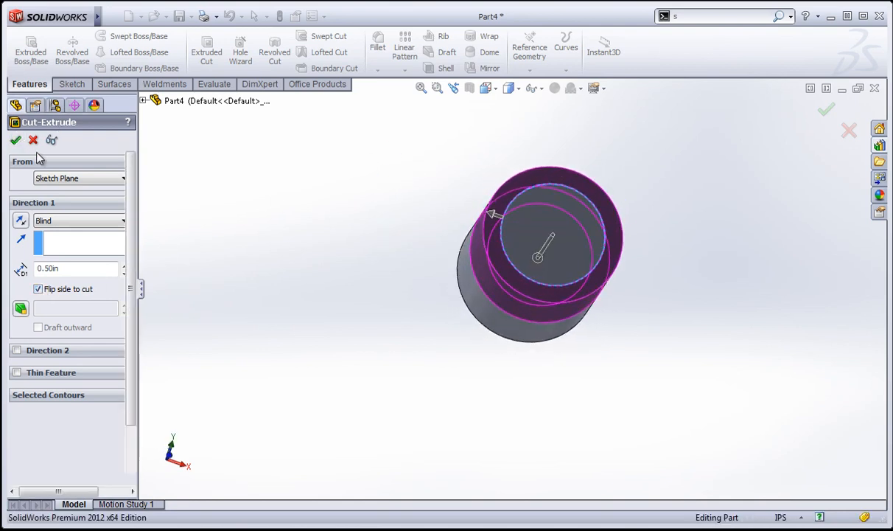
- Examine the stepped cylinder from several angles, including the end face of its smaller section and the dimensions of the base extrusion
{"action": "middle_click_drag", "start_coordinate": [634, 373], "coordinate": [588, 389]}
{"action": "scroll", "coordinate": [576, 330], "scroll_direction": "up", "scroll_amount": 2}
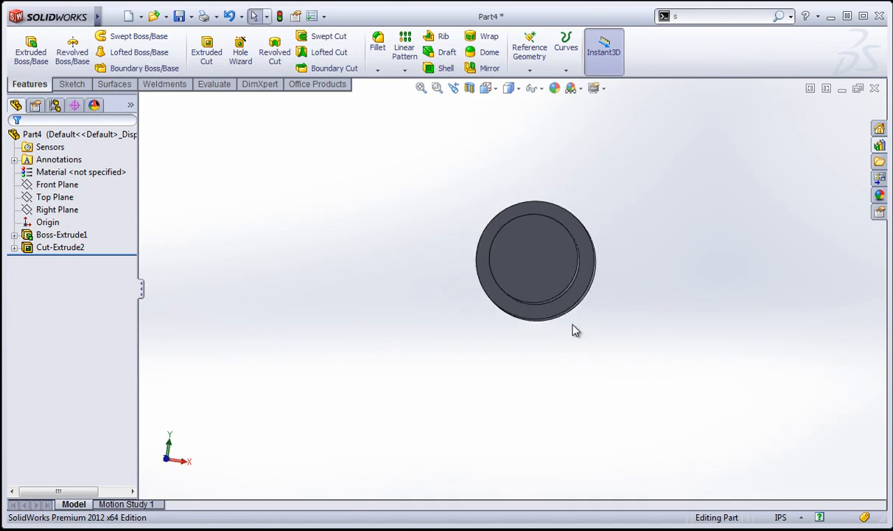
{"action": "left_click", "coordinate": [548, 273]}
{"action": "middle_click_drag", "start_coordinate": [548, 273], "coordinate": [613, 290]}
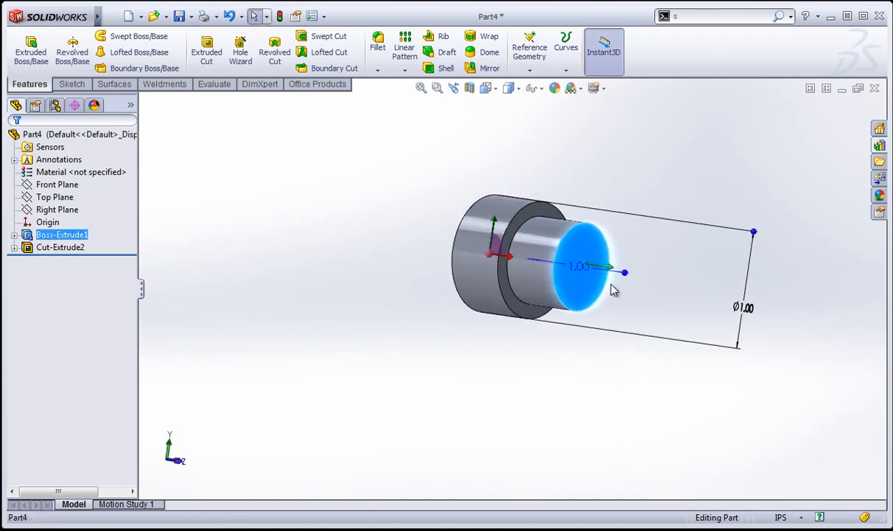
{"action": "left_click", "coordinate": [577, 251]}
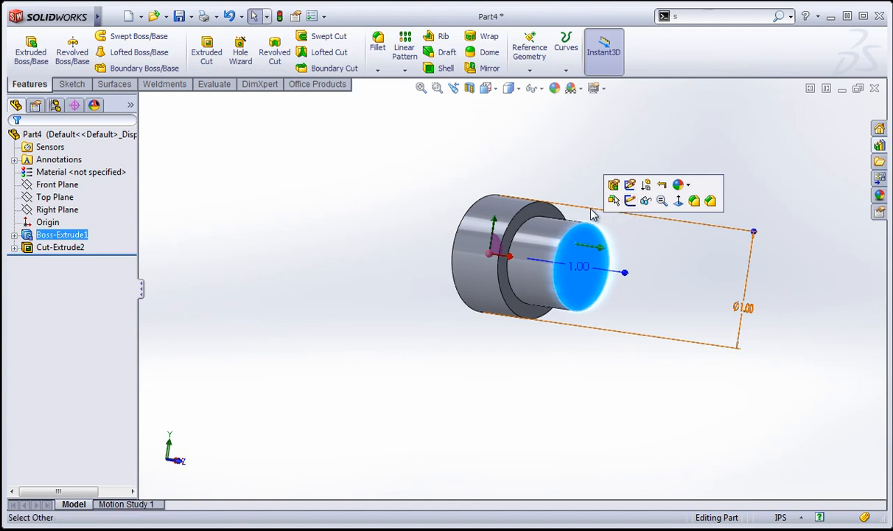
{"action": "middle_click_drag", "start_coordinate": [415, 221], "coordinate": [476, 251]}
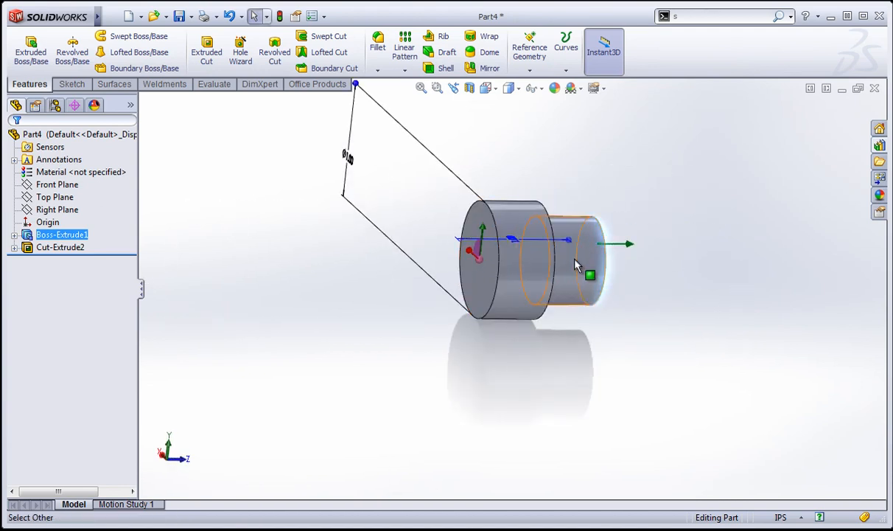
{"action": "middle_click_drag", "start_coordinate": [698, 245], "coordinate": [582, 238]}
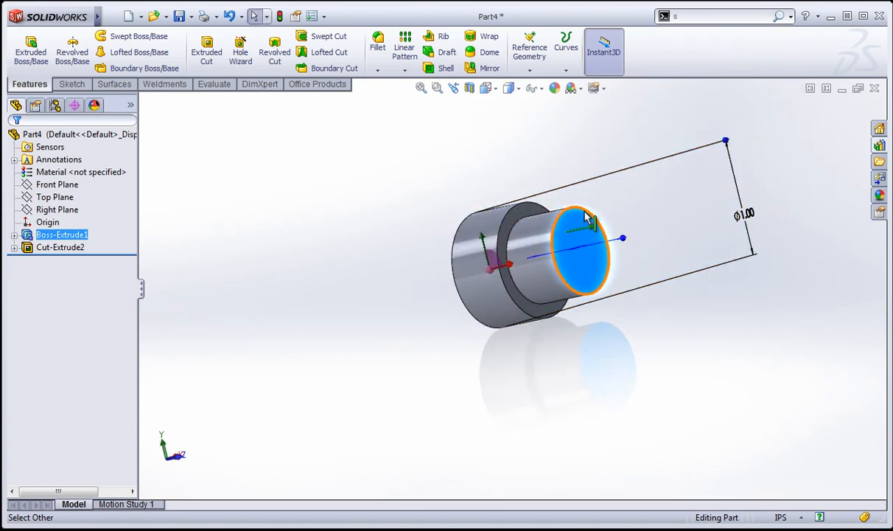
{"action": "left_click", "coordinate": [232, 274]}
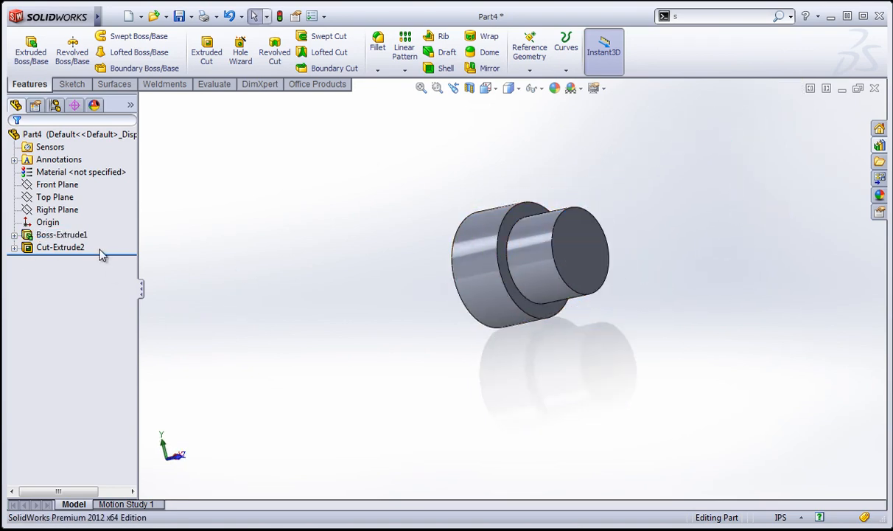
- Delete the base boss extrusion together with its child cut and sketch, and delete its leftover circle sketch
{"action": "left_click", "coordinate": [59, 235]}
{"action": "right_click", "coordinate": [59, 235]}
{"action": "left_click", "coordinate": [77, 275]}
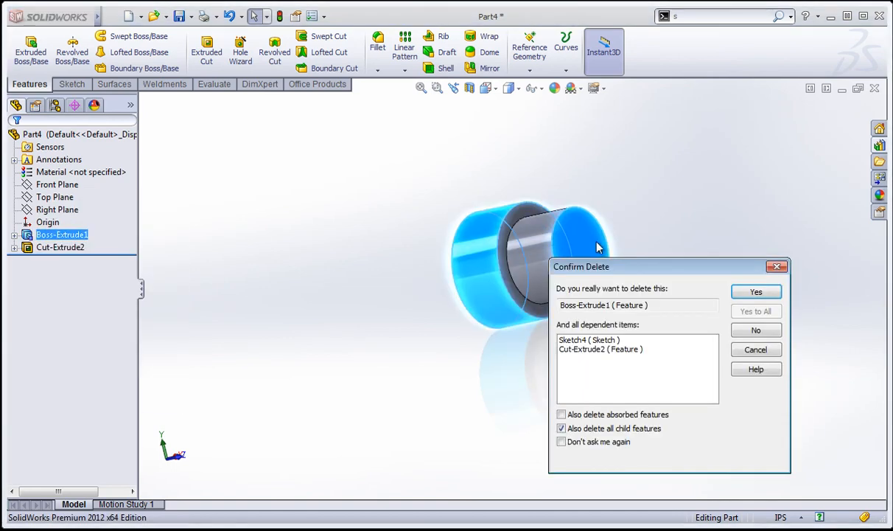
{"action": "left_click", "coordinate": [753, 293]}
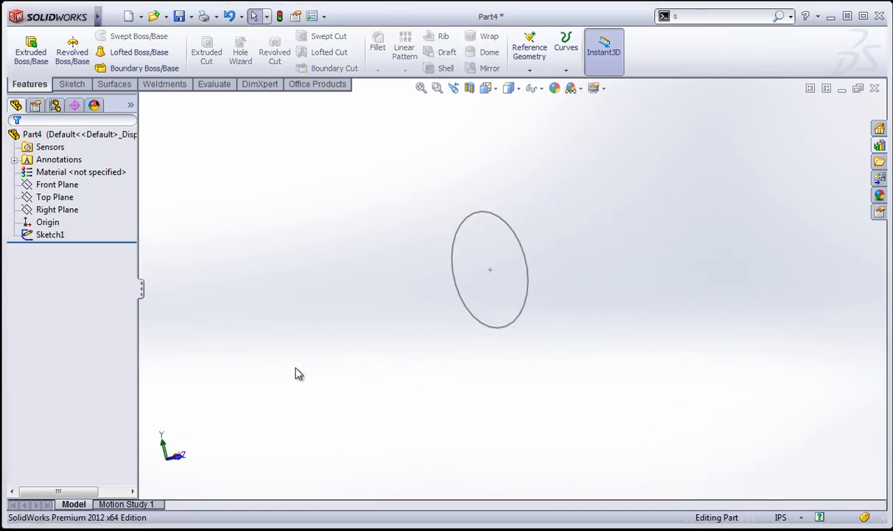
{"action": "right_click", "coordinate": [48, 234]}
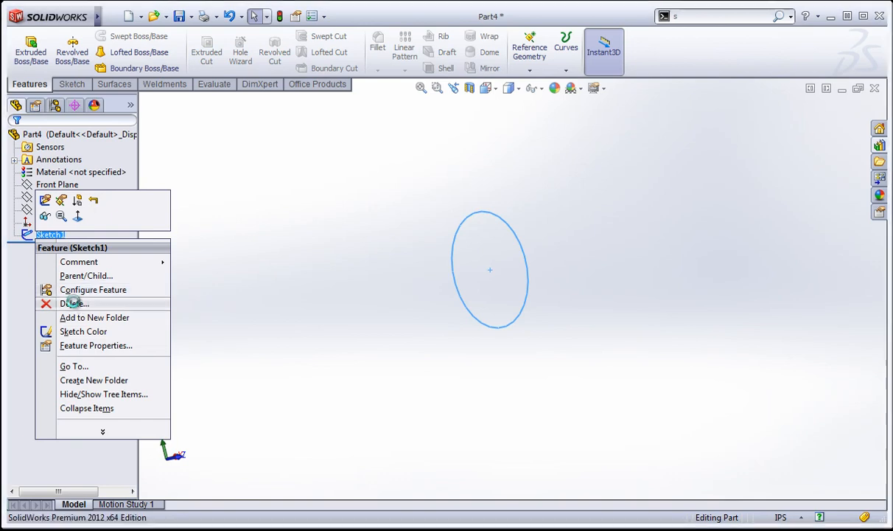
{"action": "left_click", "coordinate": [68, 302]}
{"action": "left_click", "coordinate": [753, 293]}
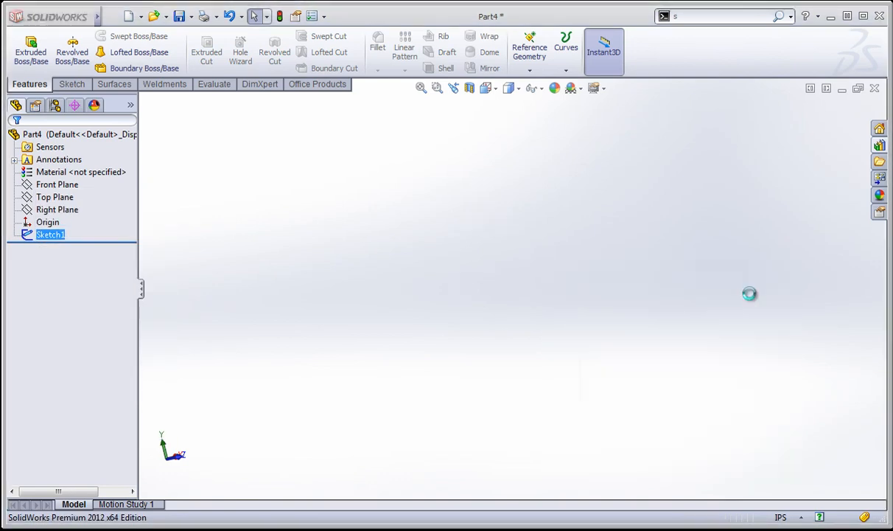
- Orient the view normal to the Front Plane and start a new sketch on that plane
{"action": "left_click", "coordinate": [48, 183]}
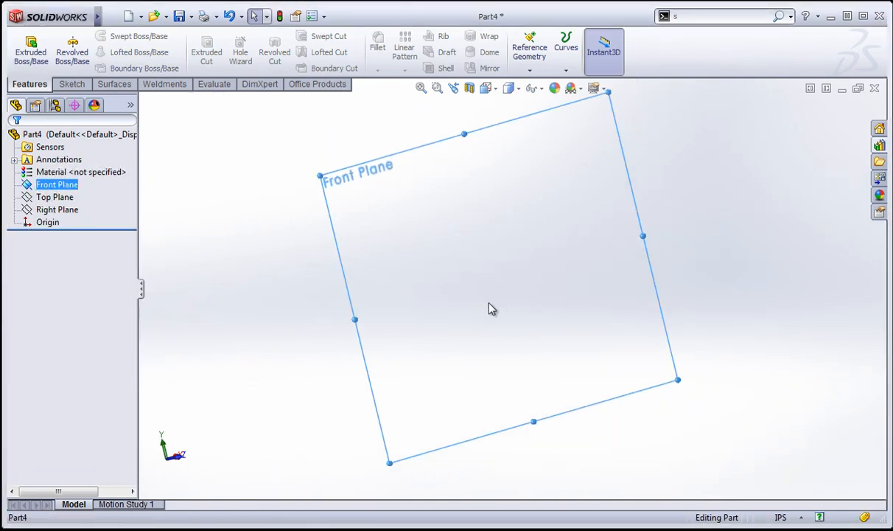
{"action": "key", "text": "space"}
{"action": "double_click", "coordinate": [532, 346]}
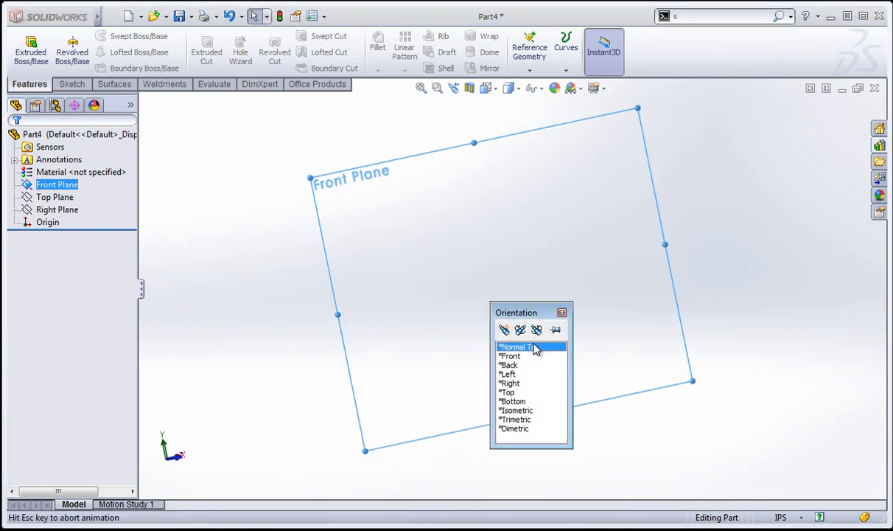
{"action": "mouse_move", "coordinate": [78, 28]}
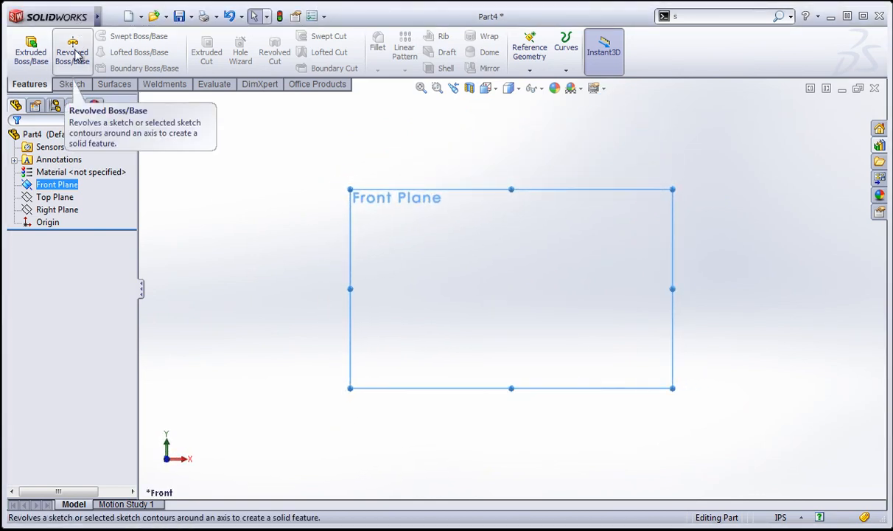
{"action": "left_click", "coordinate": [72, 84]}
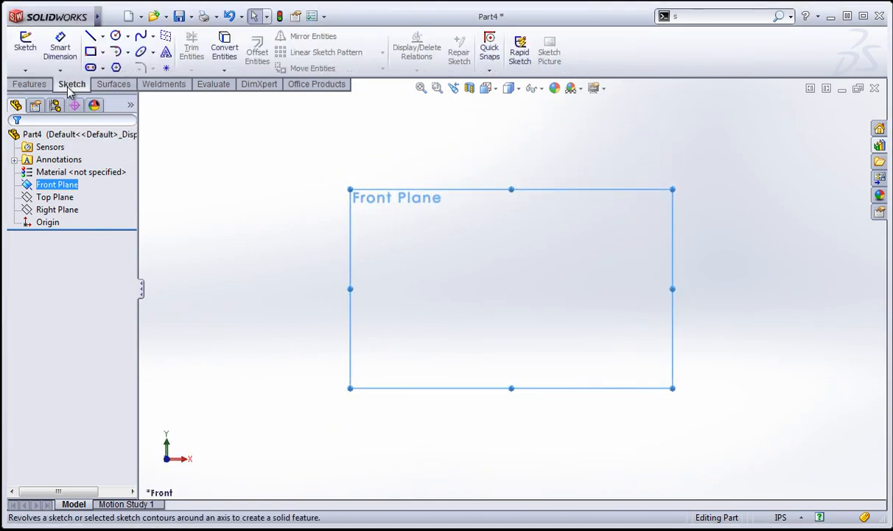
{"action": "left_click", "coordinate": [25, 53]}
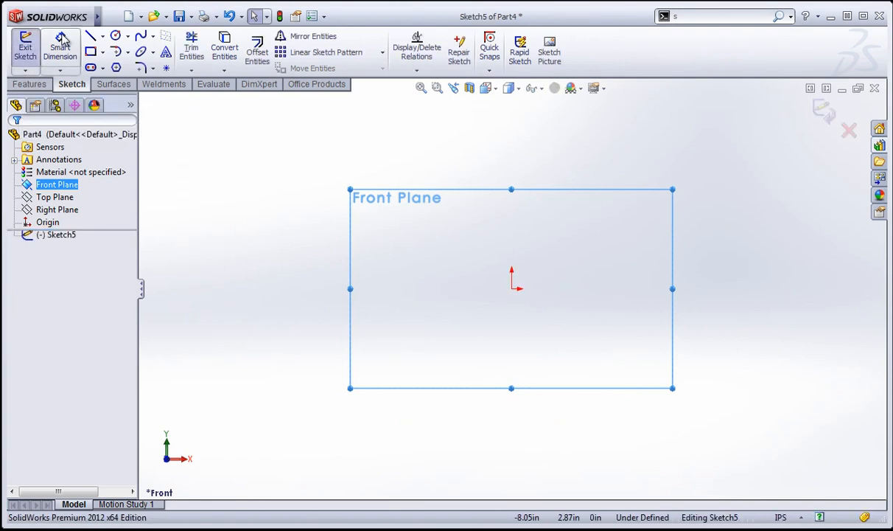
- Draw a closed stepped line profile from the origin, about 1.36 in long and 0.61 in high, stepping down about 0.3 in after 0.71 in
{"action": "left_click", "coordinate": [90, 36]}
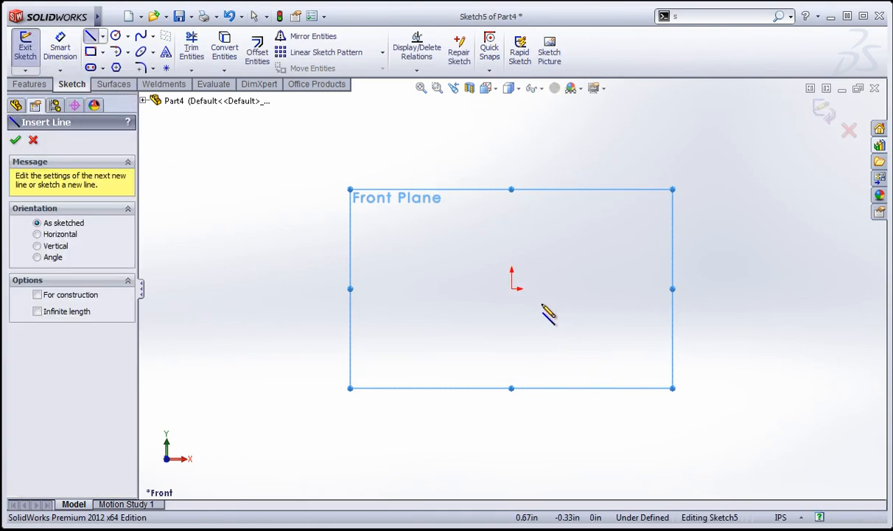
{"action": "left_click", "coordinate": [512, 289]}
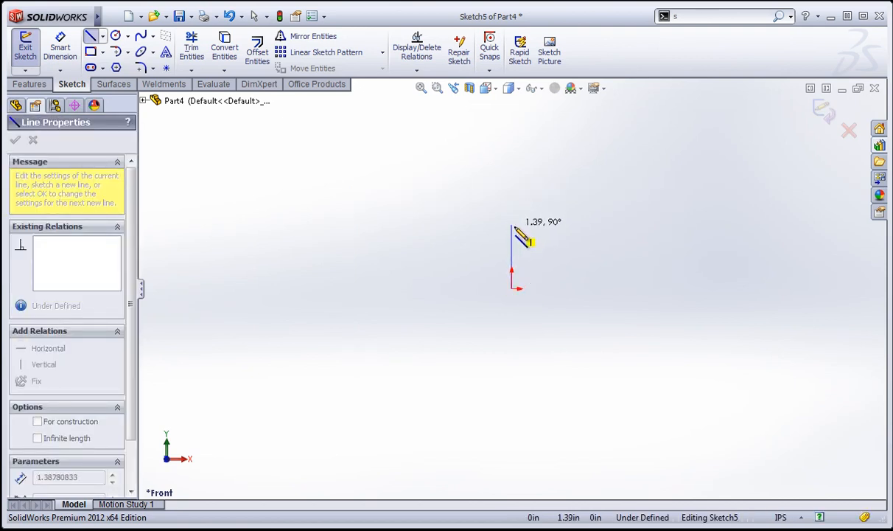
{"action": "left_click", "coordinate": [512, 264]}
{"action": "scroll", "coordinate": [546, 267], "scroll_direction": "down", "scroll_amount": 2}
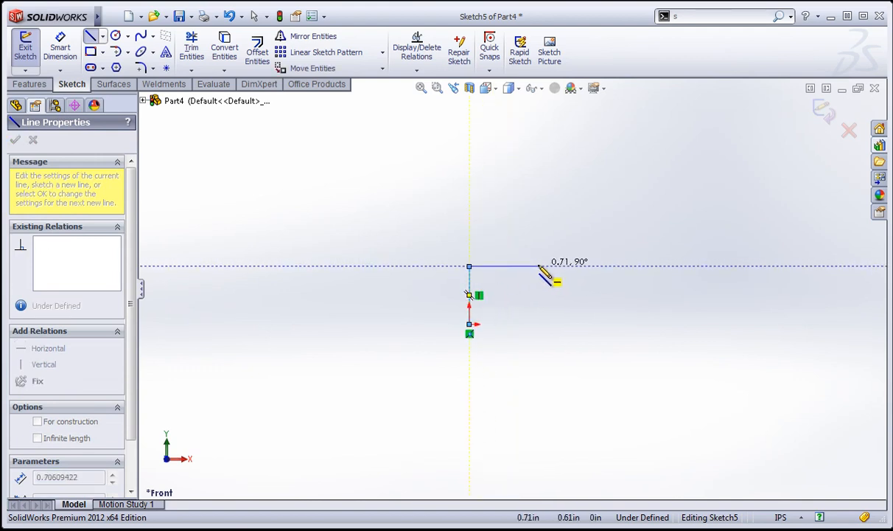
{"action": "left_click", "coordinate": [538, 266]}
{"action": "left_click", "coordinate": [539, 295]}
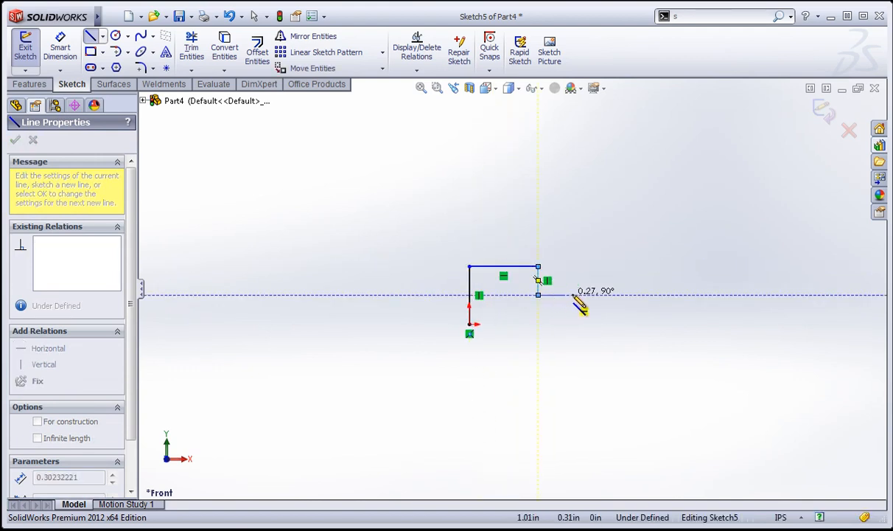
{"action": "left_click", "coordinate": [602, 296]}
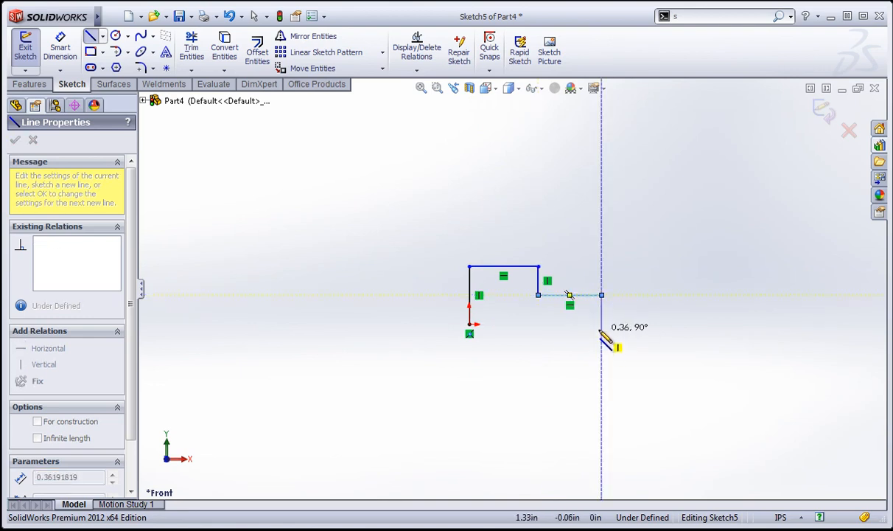
{"action": "left_click", "coordinate": [602, 323]}
{"action": "left_click", "coordinate": [469, 324]}
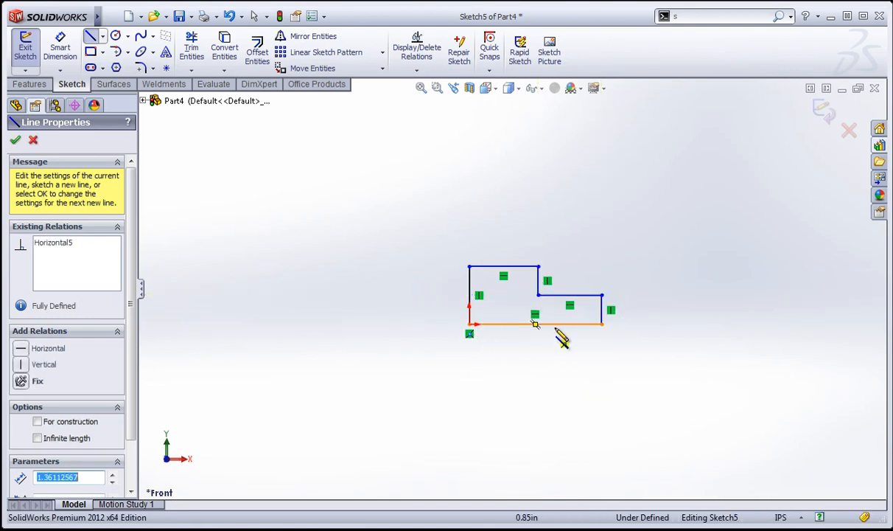
- Revolve the stepped profile 360 degrees about its long horizontal base line to form a solid boss
{"action": "scroll", "coordinate": [571, 336], "scroll_direction": "down", "scroll_amount": 1}
{"action": "scroll", "coordinate": [549, 359], "scroll_direction": "up", "scroll_amount": 2}
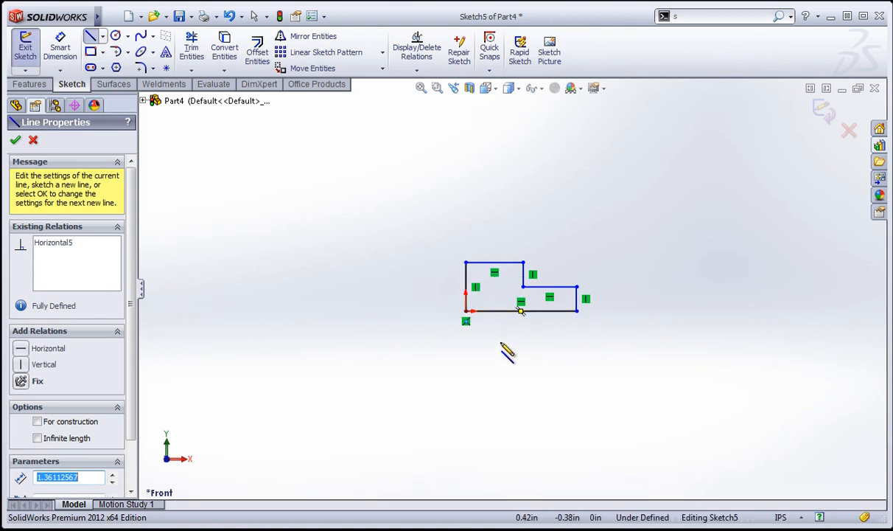
{"action": "left_click", "coordinate": [30, 84]}
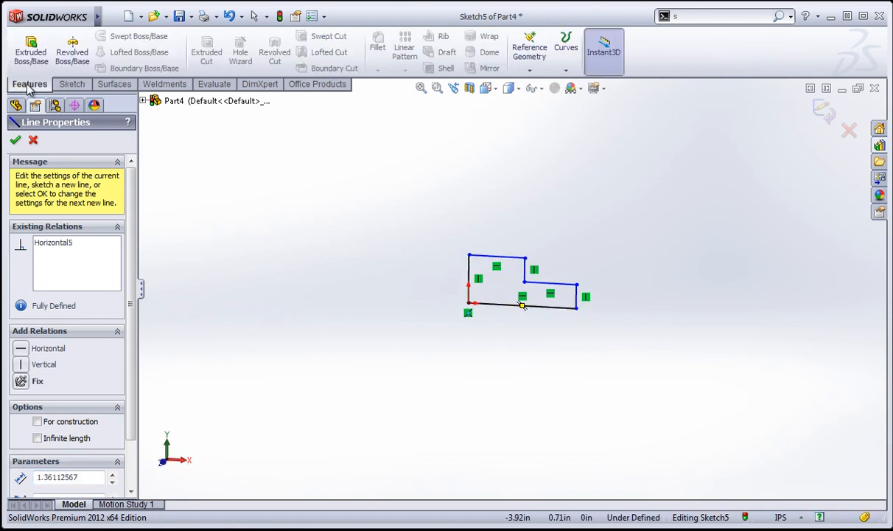
{"action": "left_click", "coordinate": [73, 50]}
{"action": "left_click", "coordinate": [513, 306]}
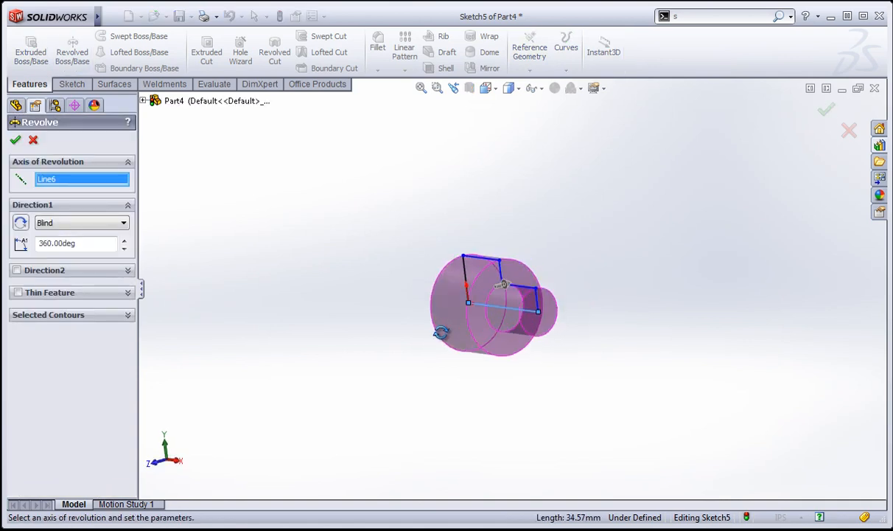
{"action": "left_click", "coordinate": [14, 142]}
- Examine the revolved stepped part from the side, at an angle, and close up around the shoulder between its two diameters
{"action": "middle_click_drag", "start_coordinate": [502, 360], "coordinate": [496, 288]}
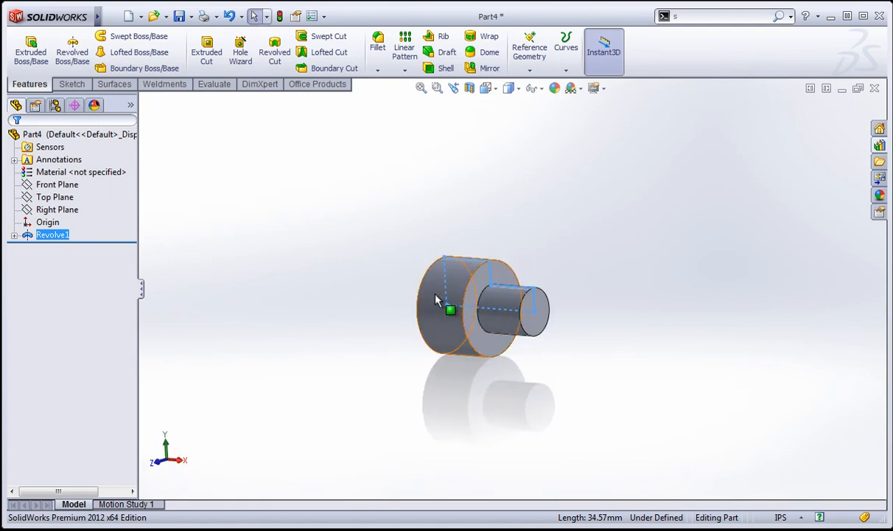
{"action": "middle_click_drag", "start_coordinate": [438, 297], "coordinate": [474, 306]}
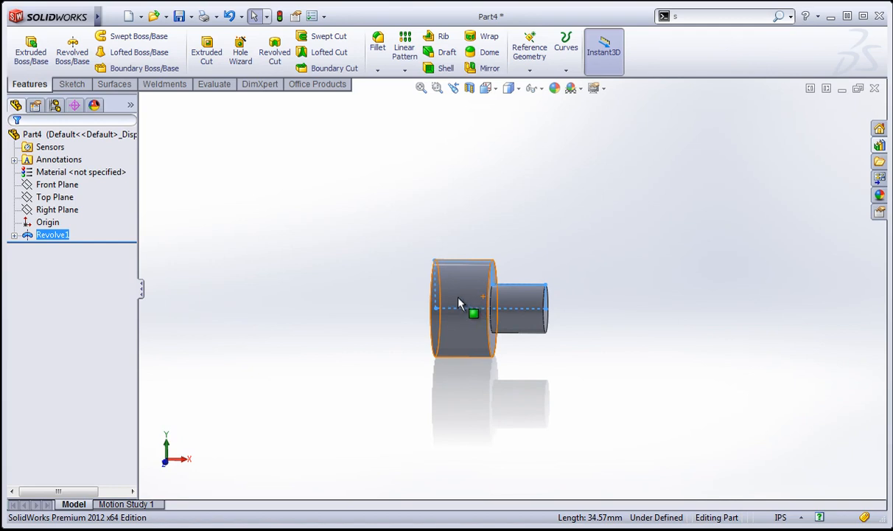
{"action": "middle_click_drag", "start_coordinate": [617, 307], "coordinate": [549, 308]}
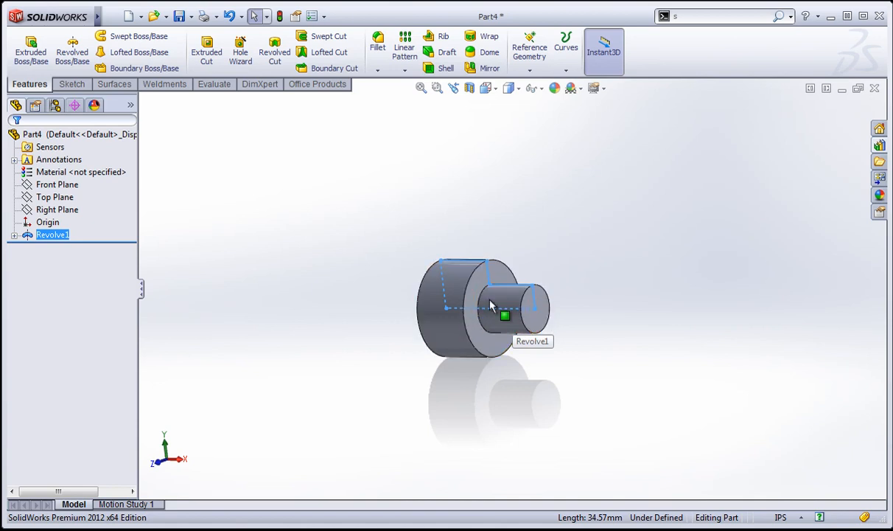
{"action": "scroll", "coordinate": [503, 284], "scroll_direction": "down", "scroll_amount": 2}
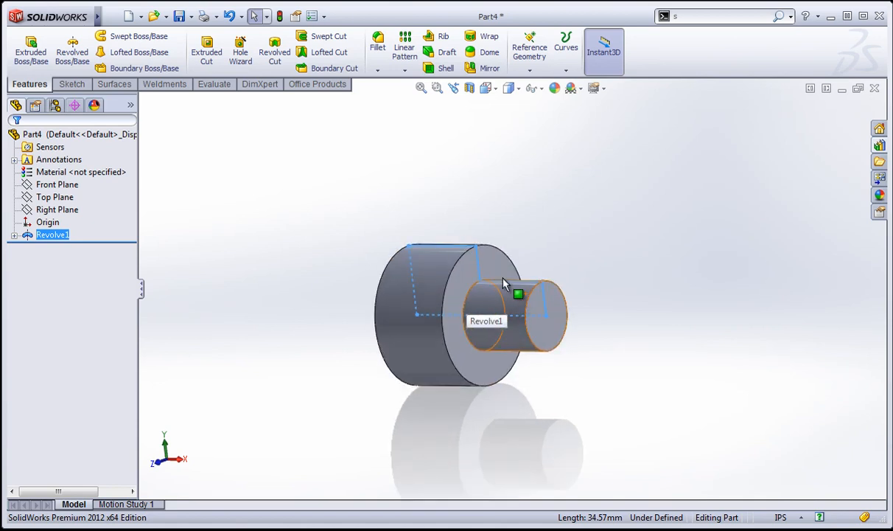
{"action": "mouse_move", "coordinate": [485, 260]}
{"action": "middle_mouse_down"}
{"action": "mouse_move", "coordinate": [501, 221]}
{"action": "mouse_move", "coordinate": [483, 269]}
{"action": "middle_mouse_up"}
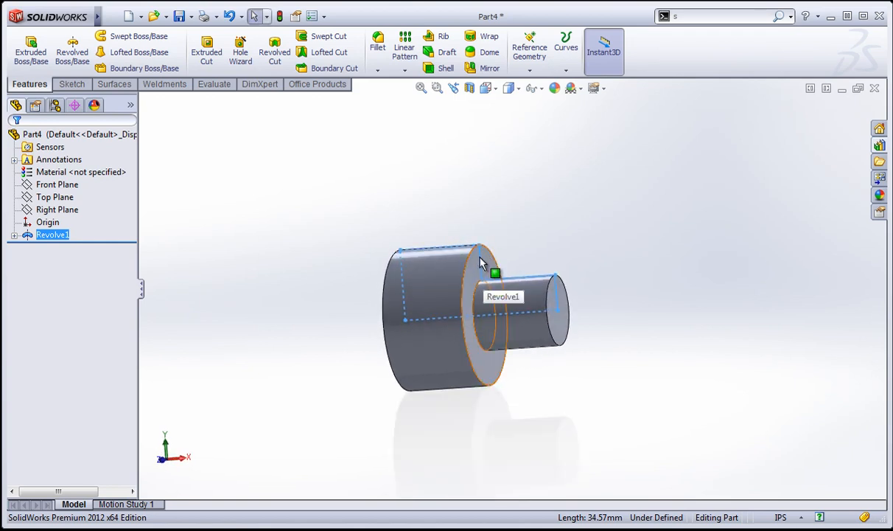
{"action": "middle_click_drag", "start_coordinate": [364, 313], "coordinate": [377, 277]}
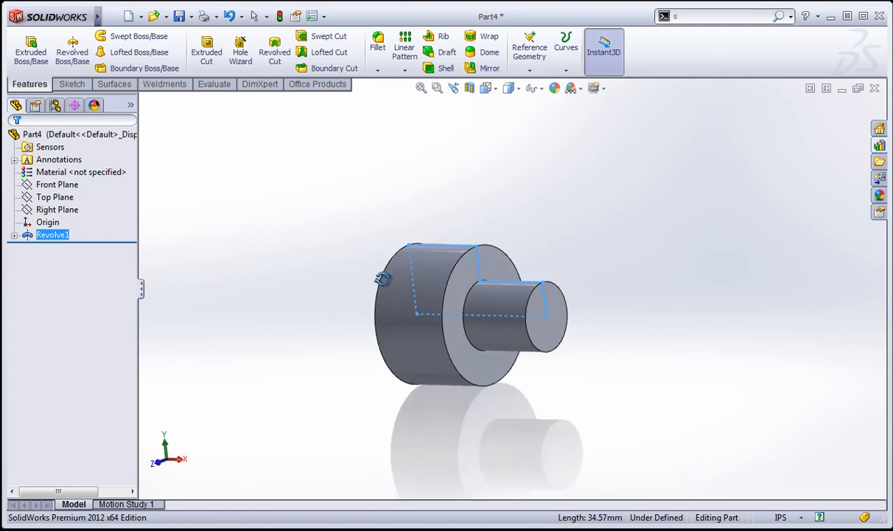